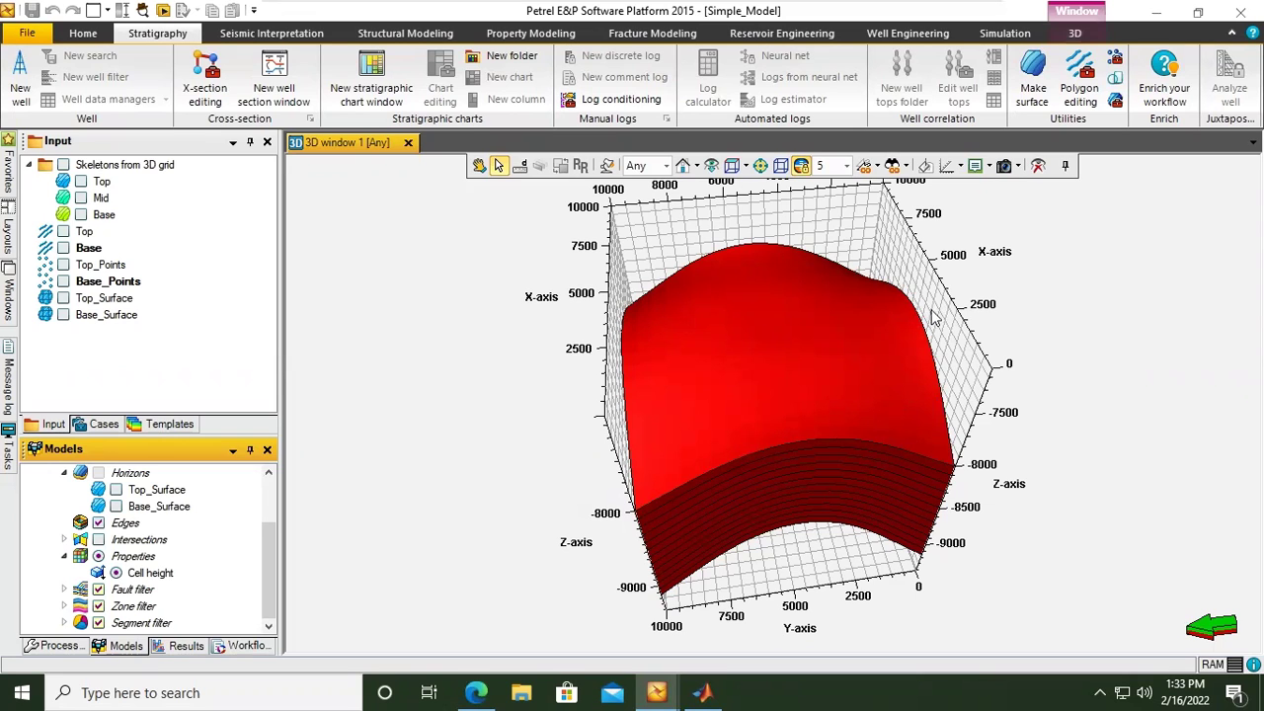
Orbit the red 3D grid through two angles, finishing on a top-down view, then return to Select mode
click(480, 167)
drag(728, 274, 853, 398)
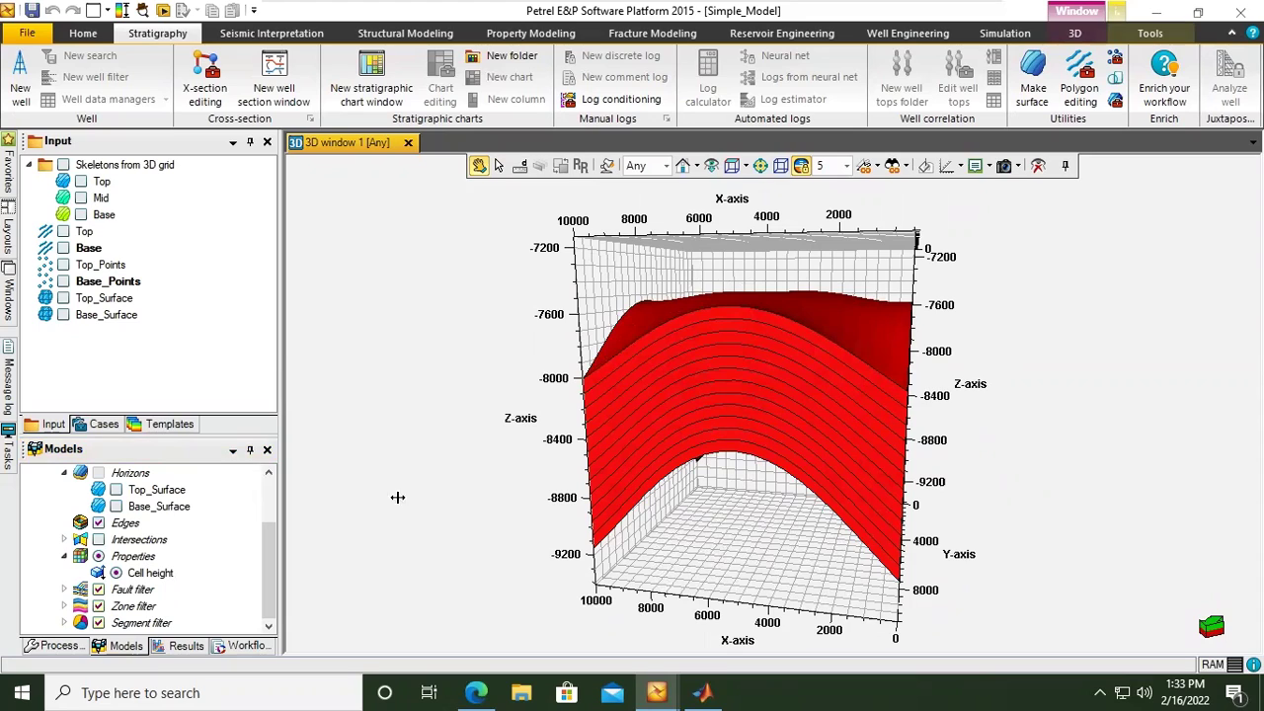
drag(758, 367, 819, 404)
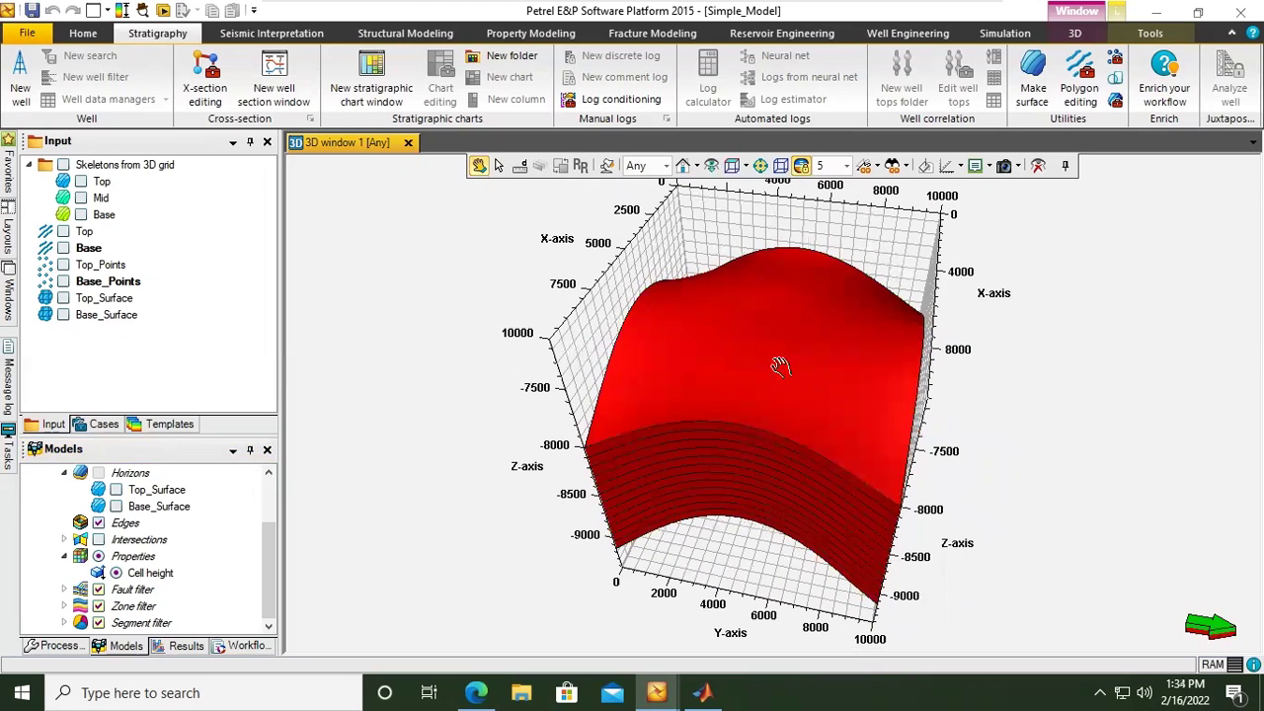
click(498, 166)
Show grid lines on the Cell height display, reorient and fit the view, then select Properties
right_click(769, 351)
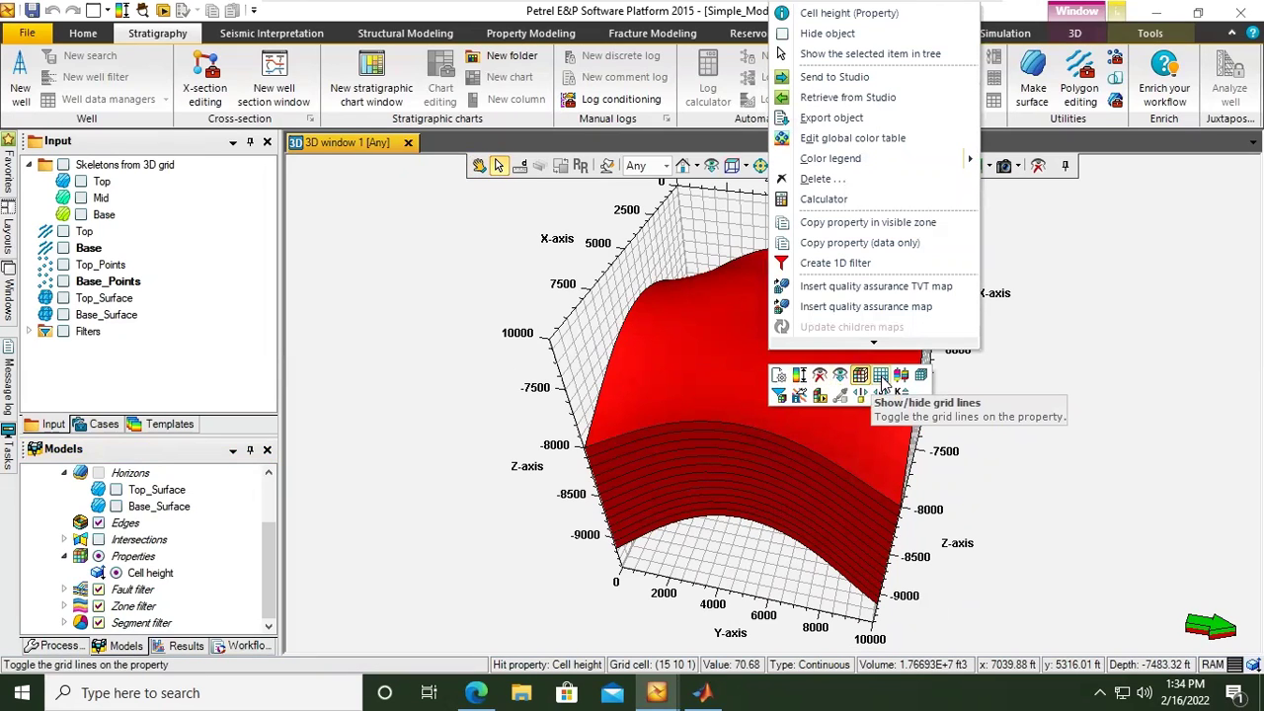
click(881, 387)
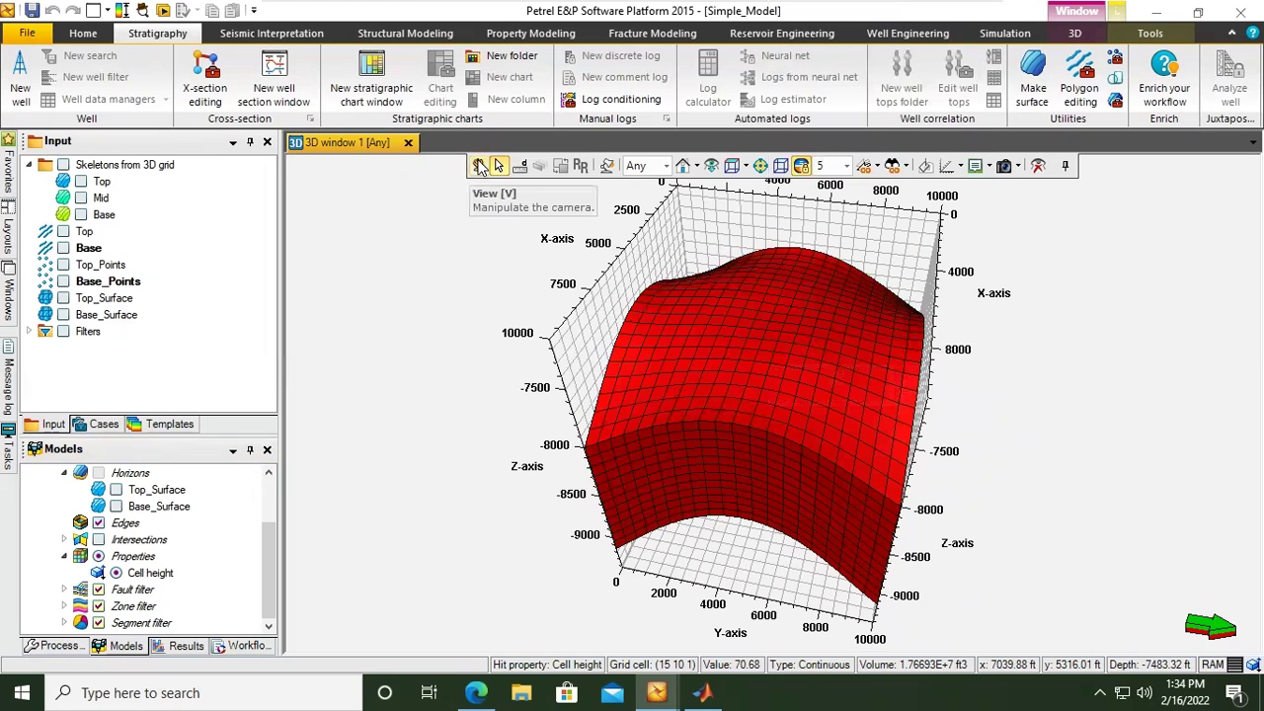
click(478, 165)
drag(784, 474, 1007, 313)
drag(1199, 282, 810, 242)
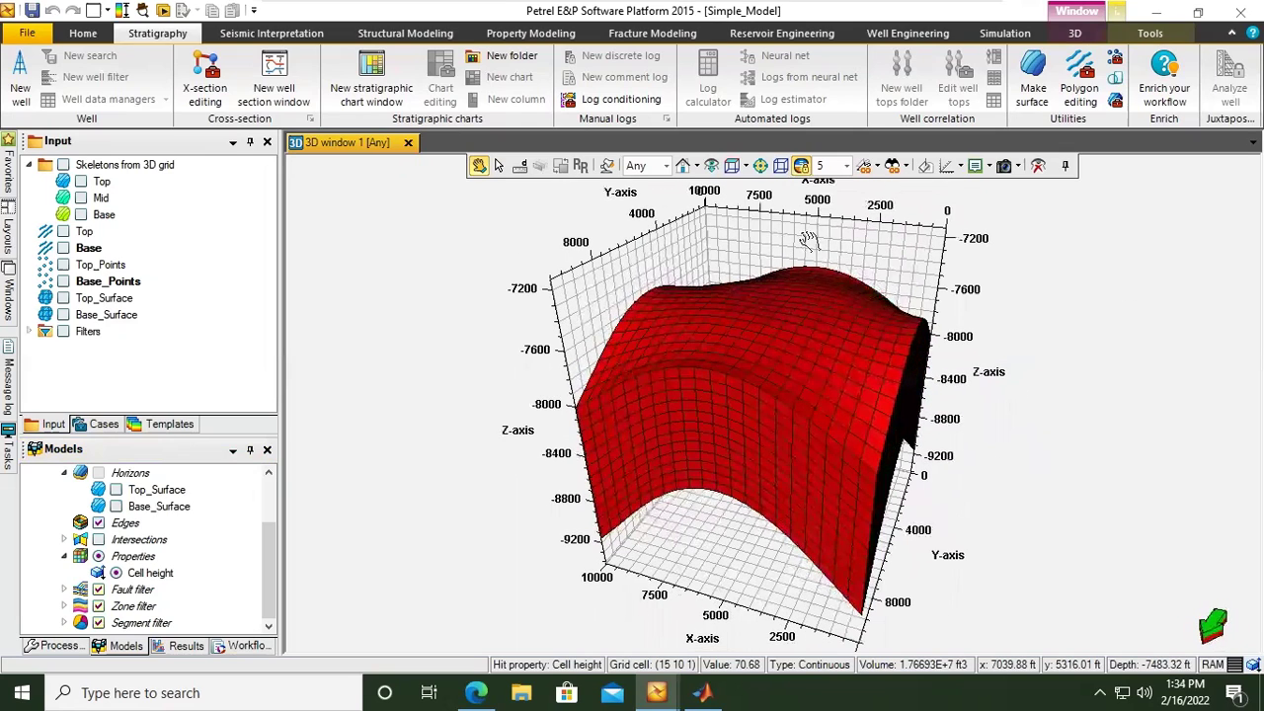
click(711, 166)
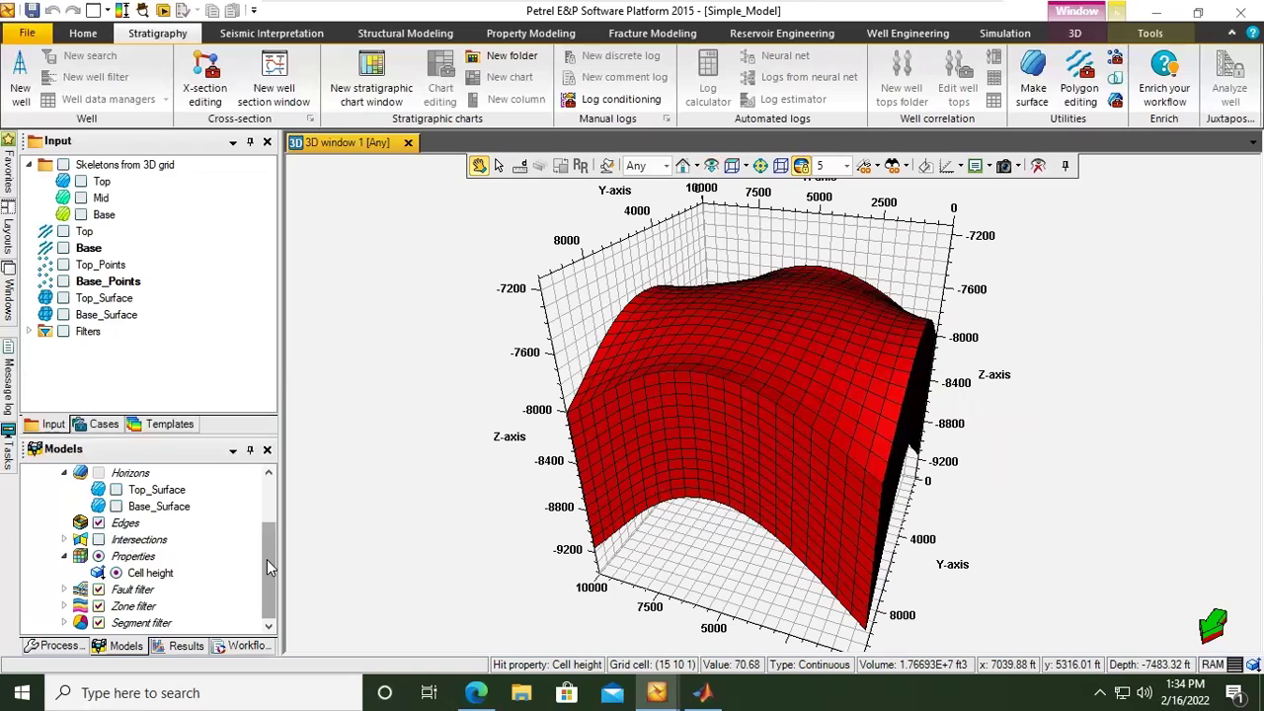
click(139, 557)
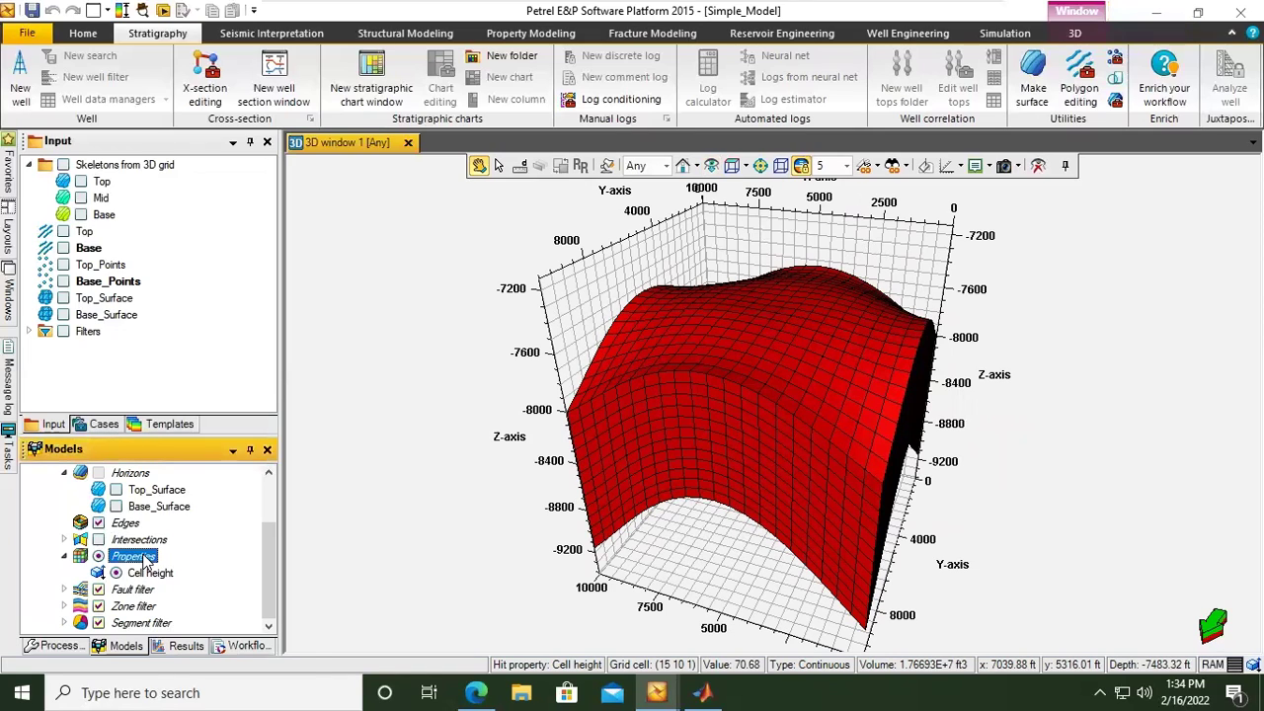
Open the Property calculator from the Properties folder's context menu and reposition its window
right_click(146, 559)
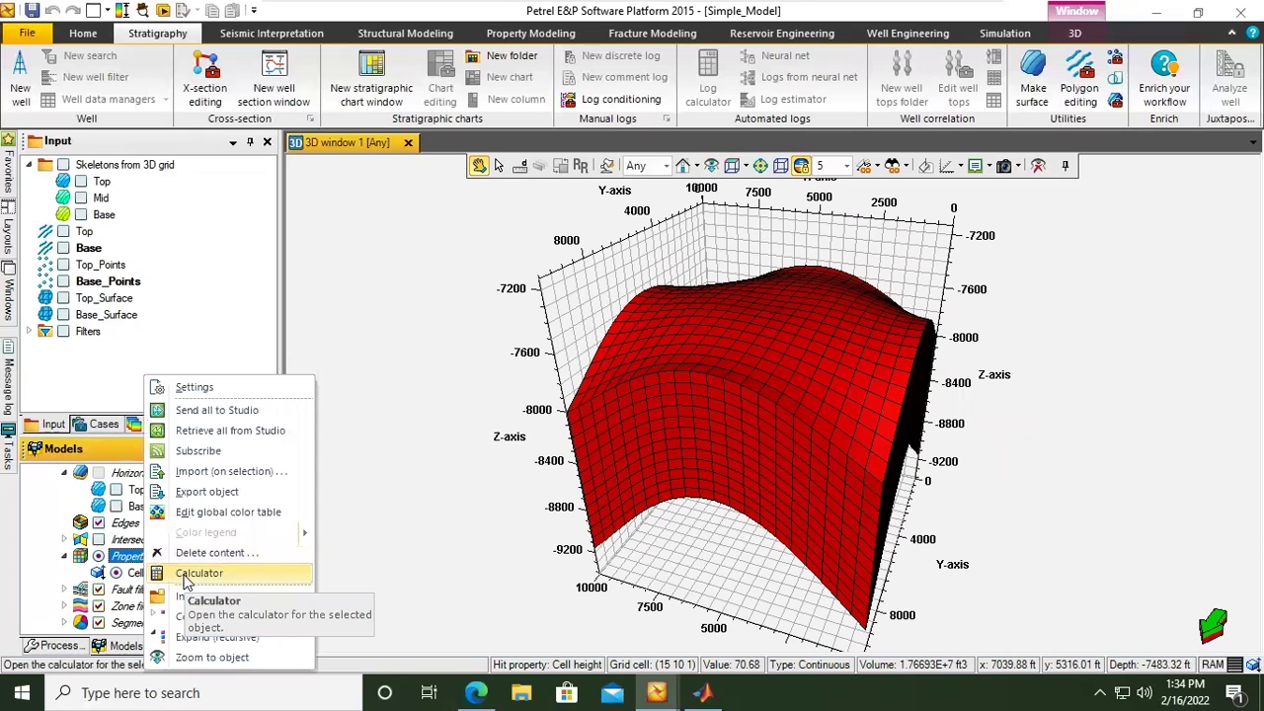
click(184, 577)
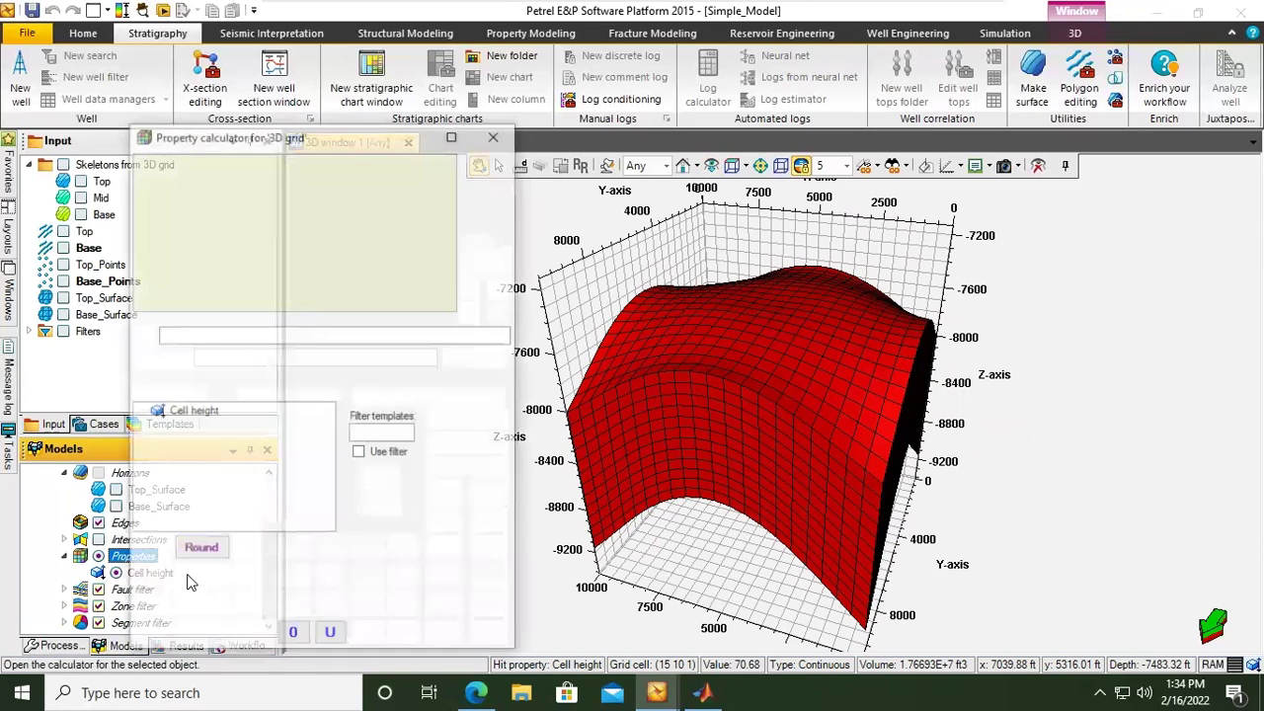
mouse_move(256, 142)
mouse_down()
mouse_move(309, 153)
mouse_move(358, 109)
mouse_move(265, 131)
mouse_up()
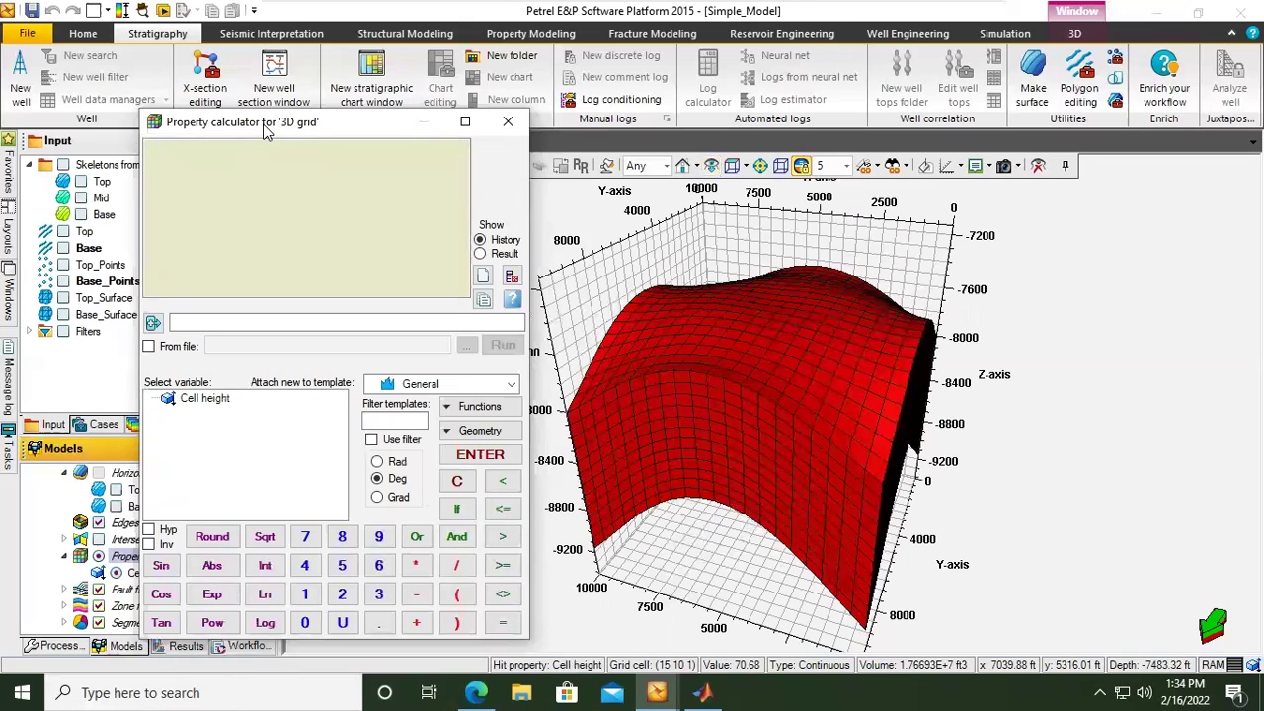
click(442, 385)
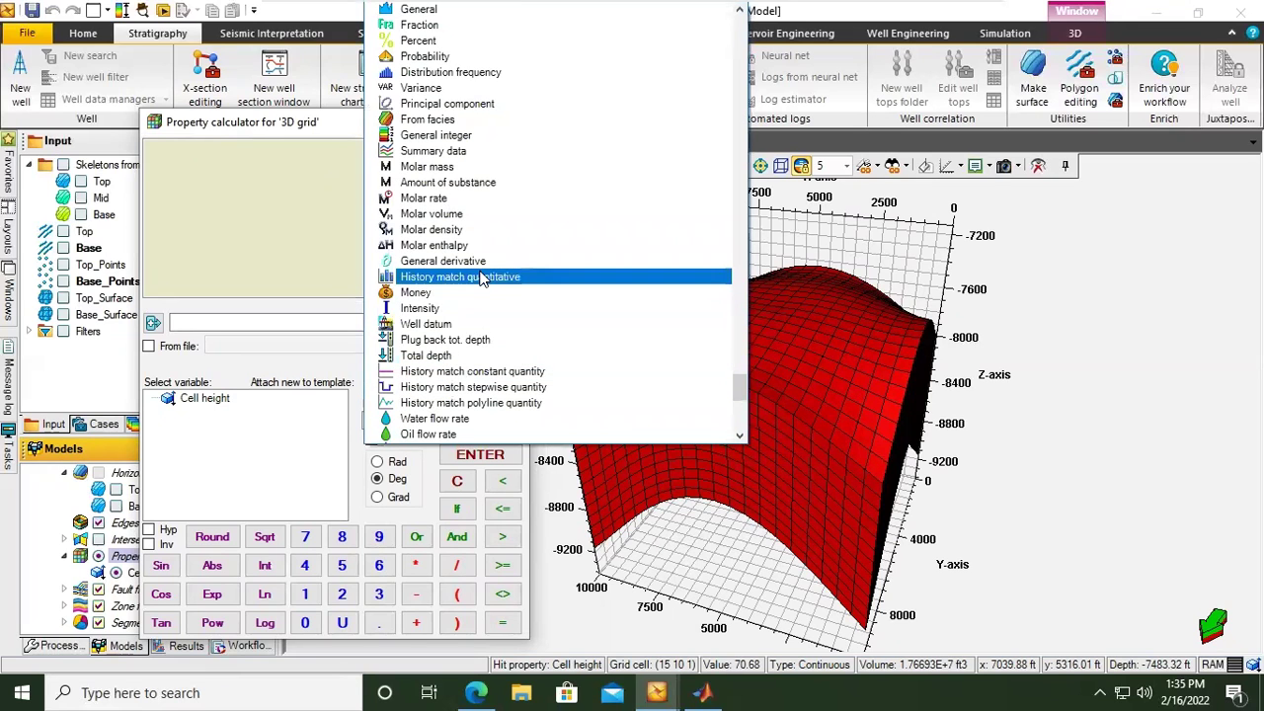
scroll(661, 400, down, 5)
drag(744, 410, 555, 265)
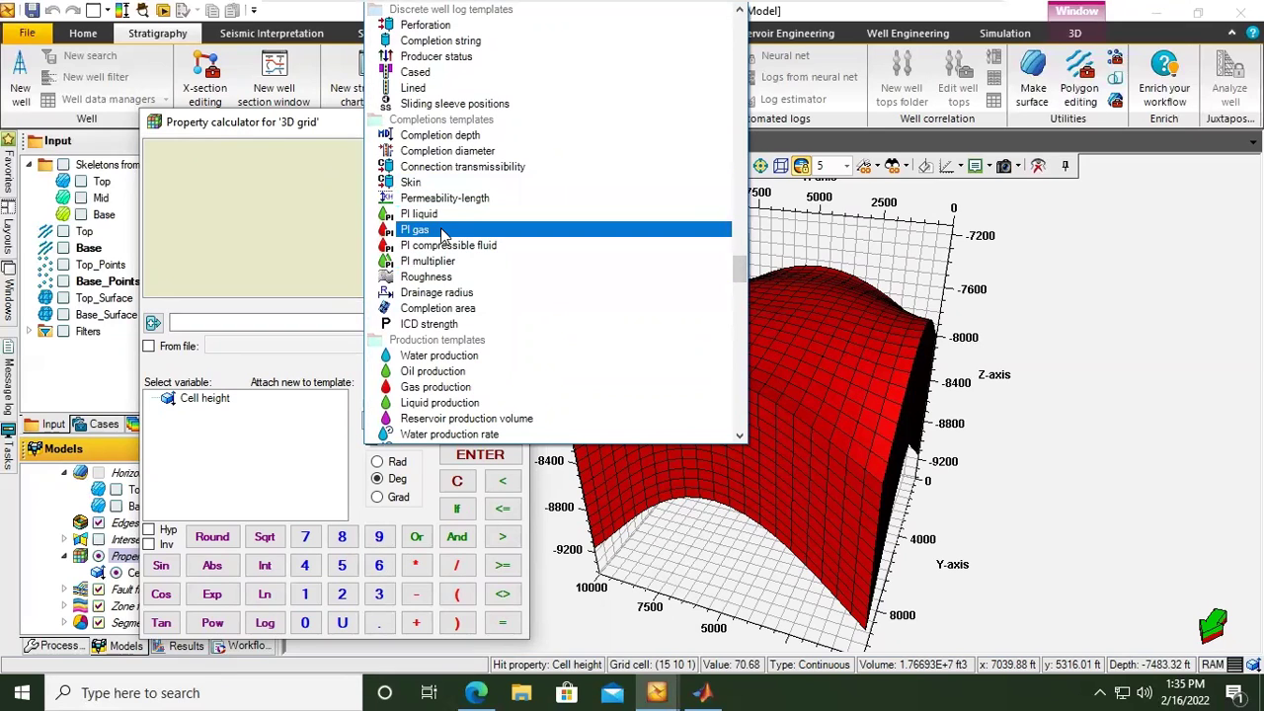
scroll(467, 306, up, 4)
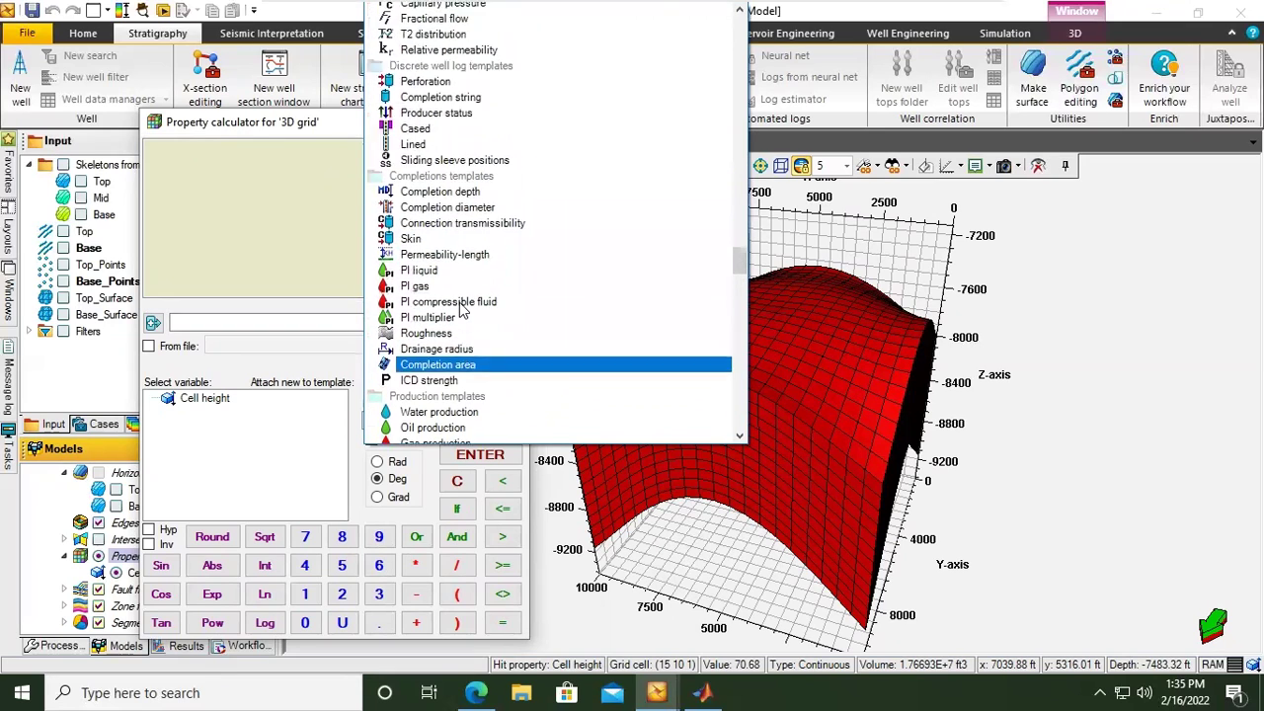
scroll(460, 306, up, 7)
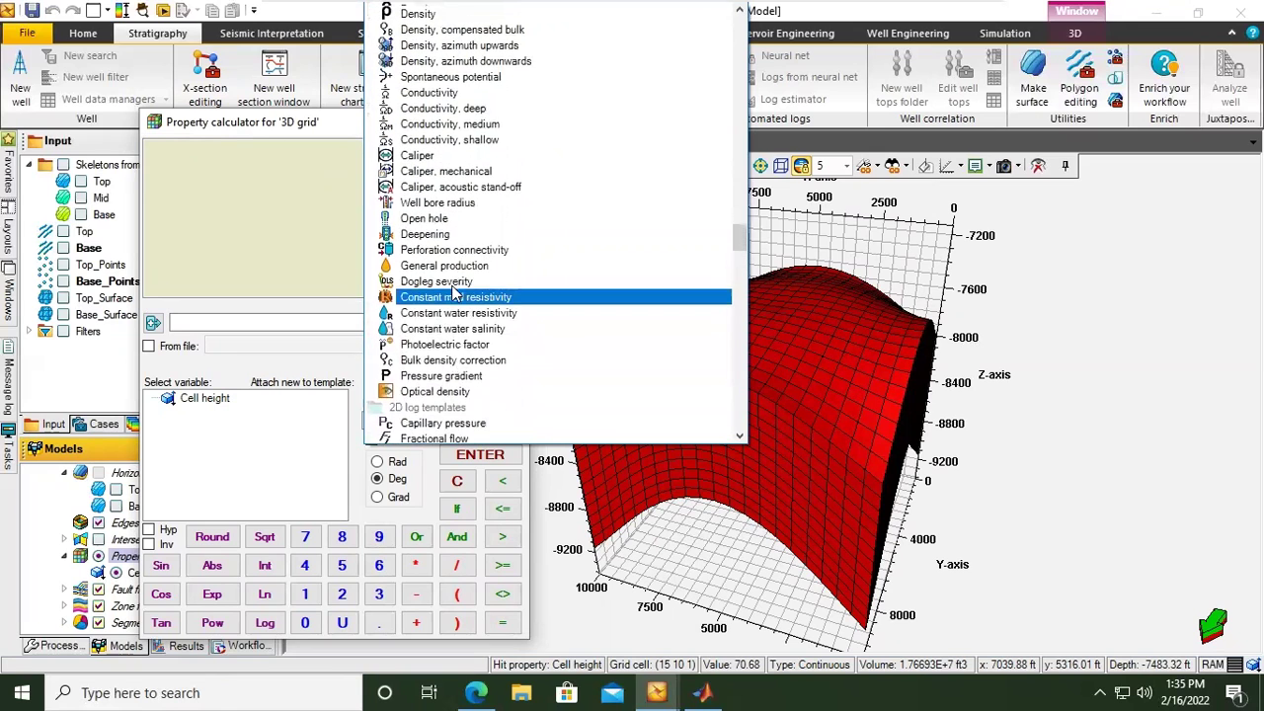
scroll(455, 292, down, 9)
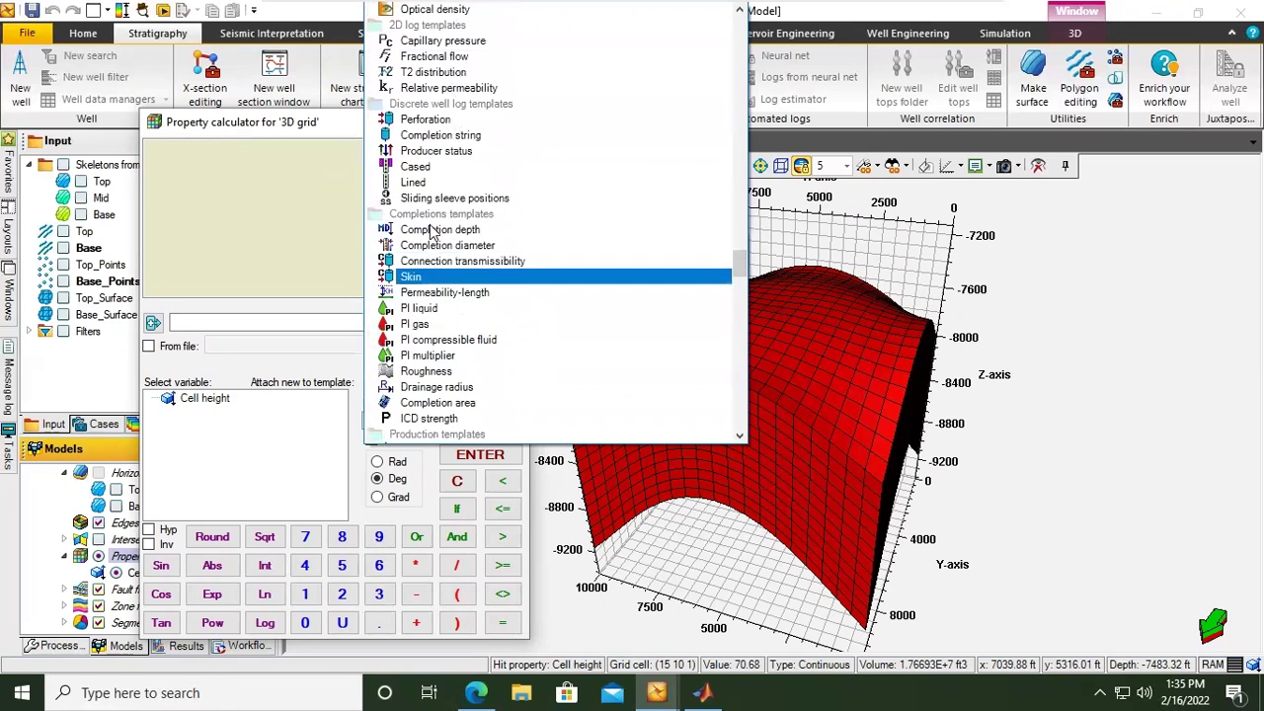
scroll(444, 262, down, 15)
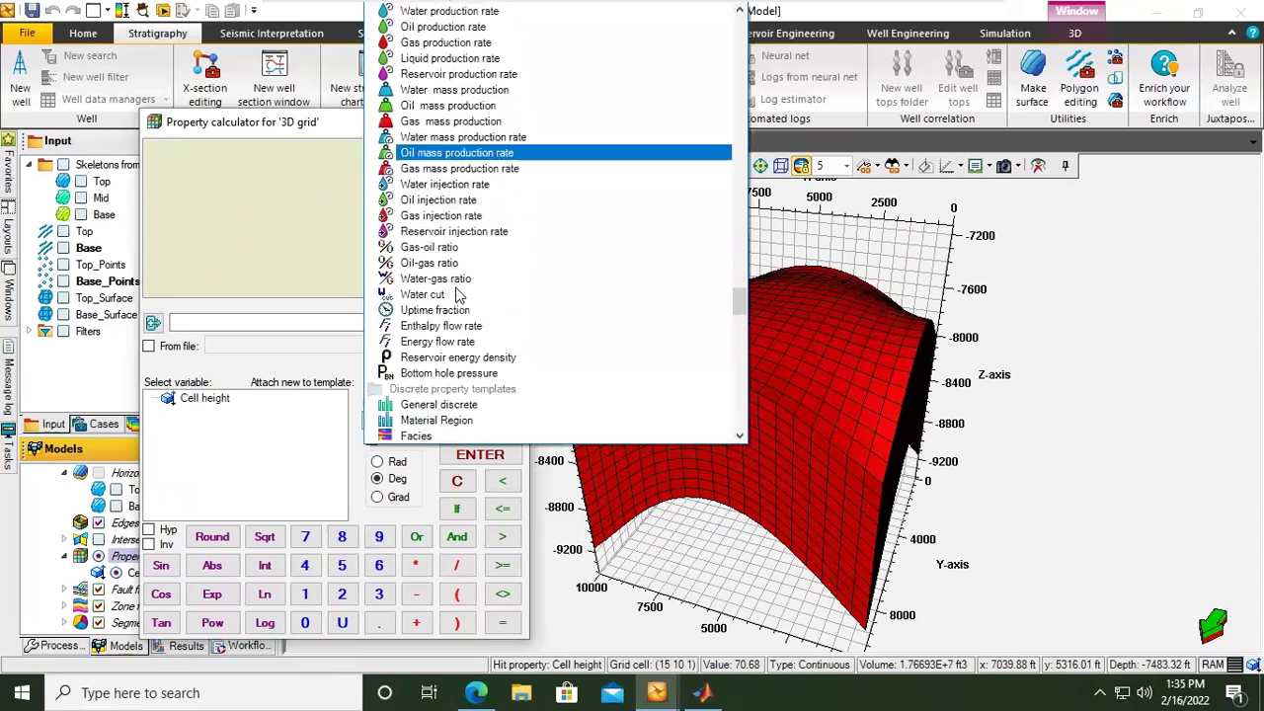
scroll(457, 296, down, 14)
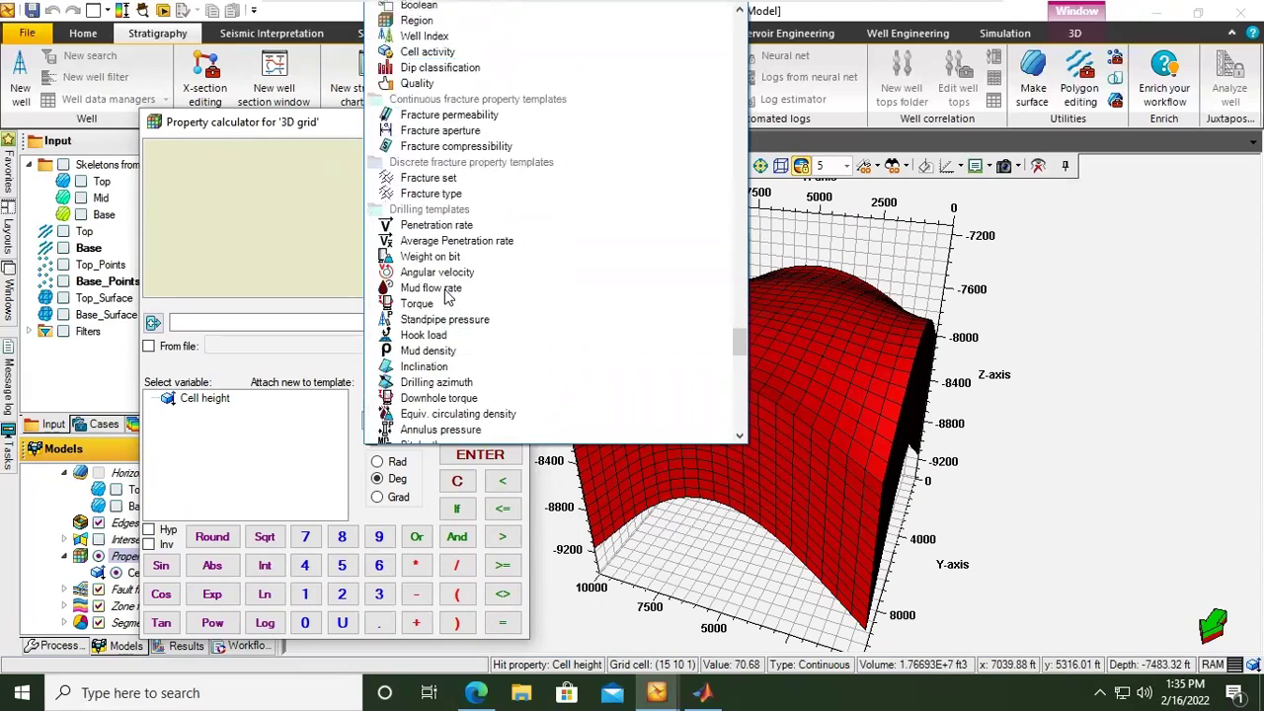
drag(739, 357, 746, 393)
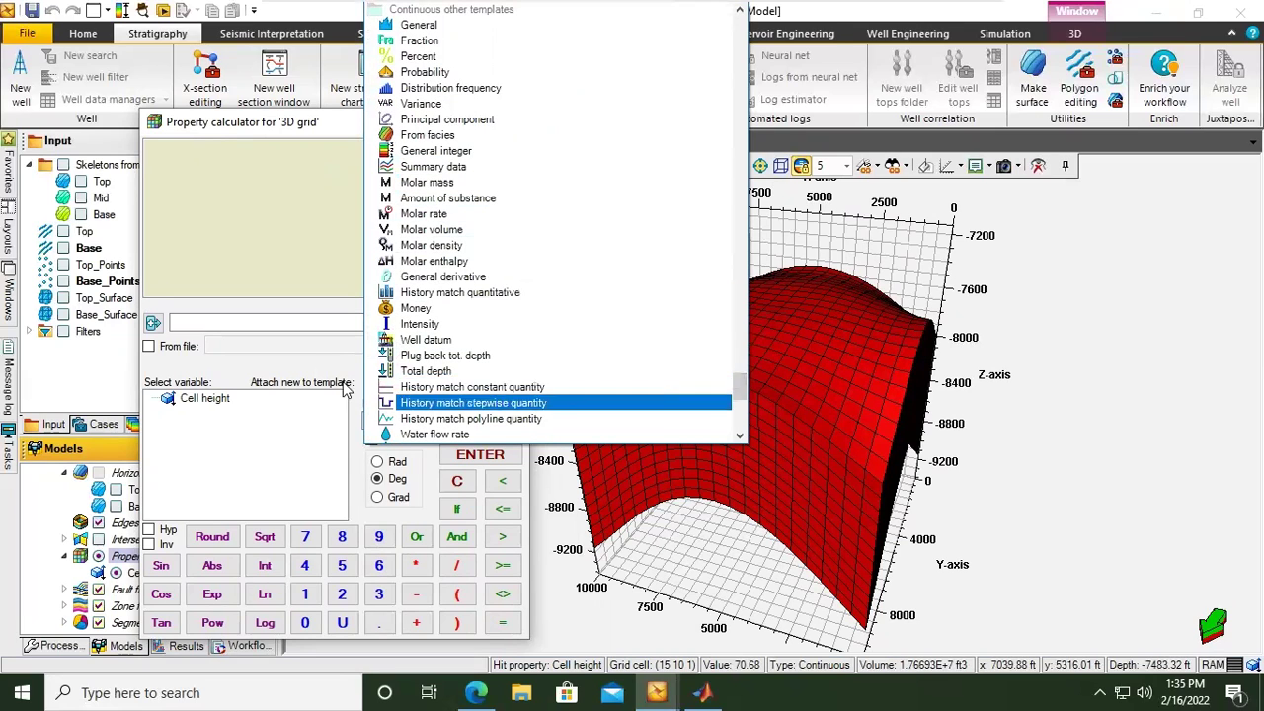
click(309, 354)
click(415, 419)
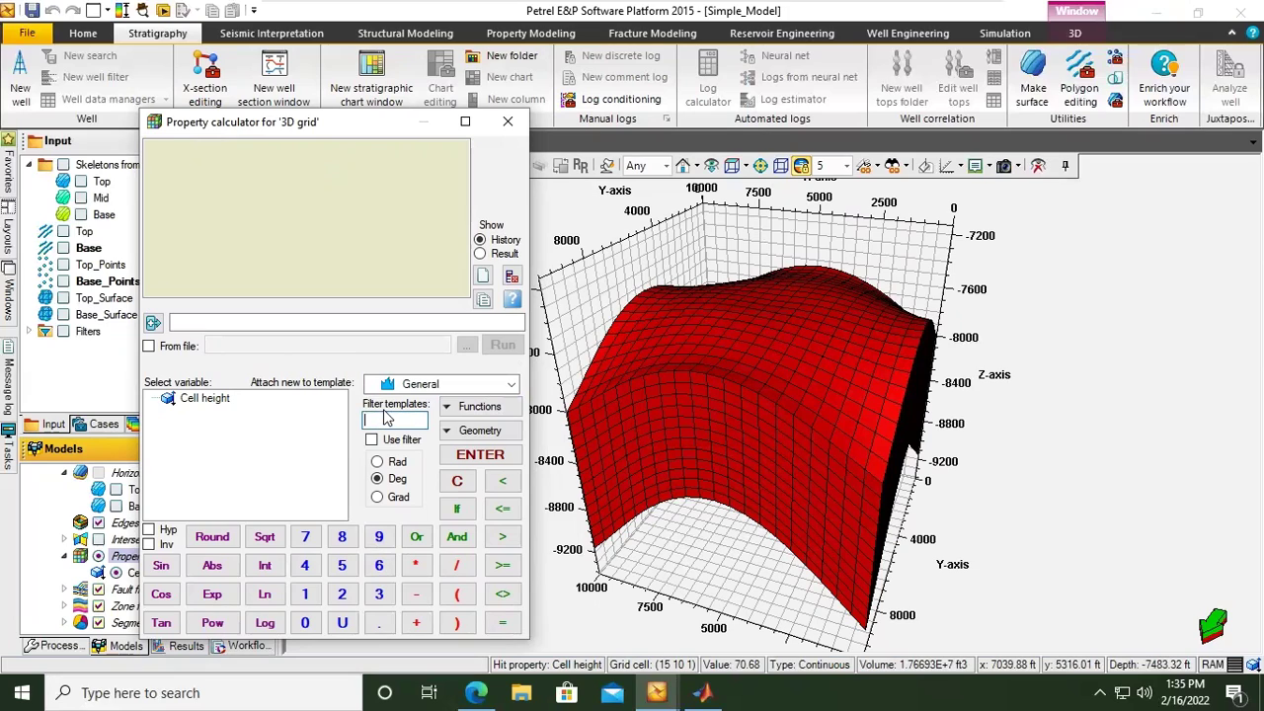
Filter templates by 'poro' and attach new properties to the Porosity - effective template
text(poro)
key(BackSpace)
key(BackSpace)
key(BackSpace)
key(BackSpace)
text(poro)
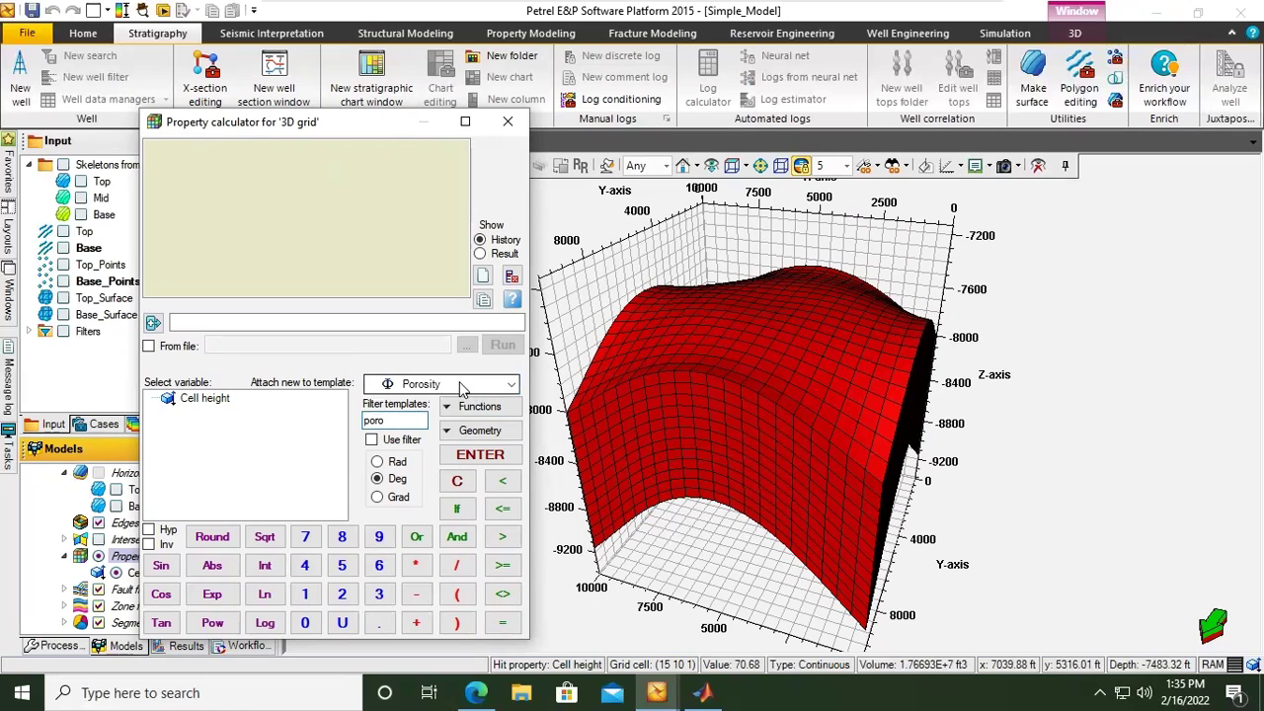
click(512, 387)
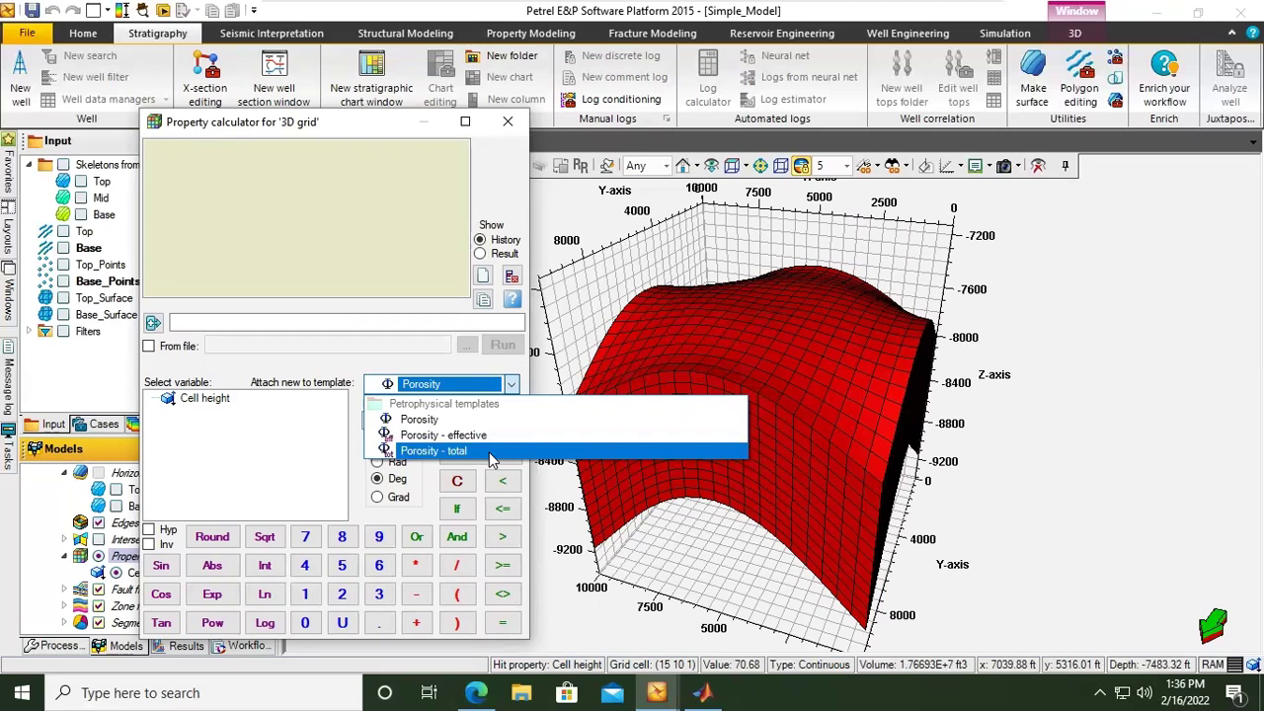
click(466, 436)
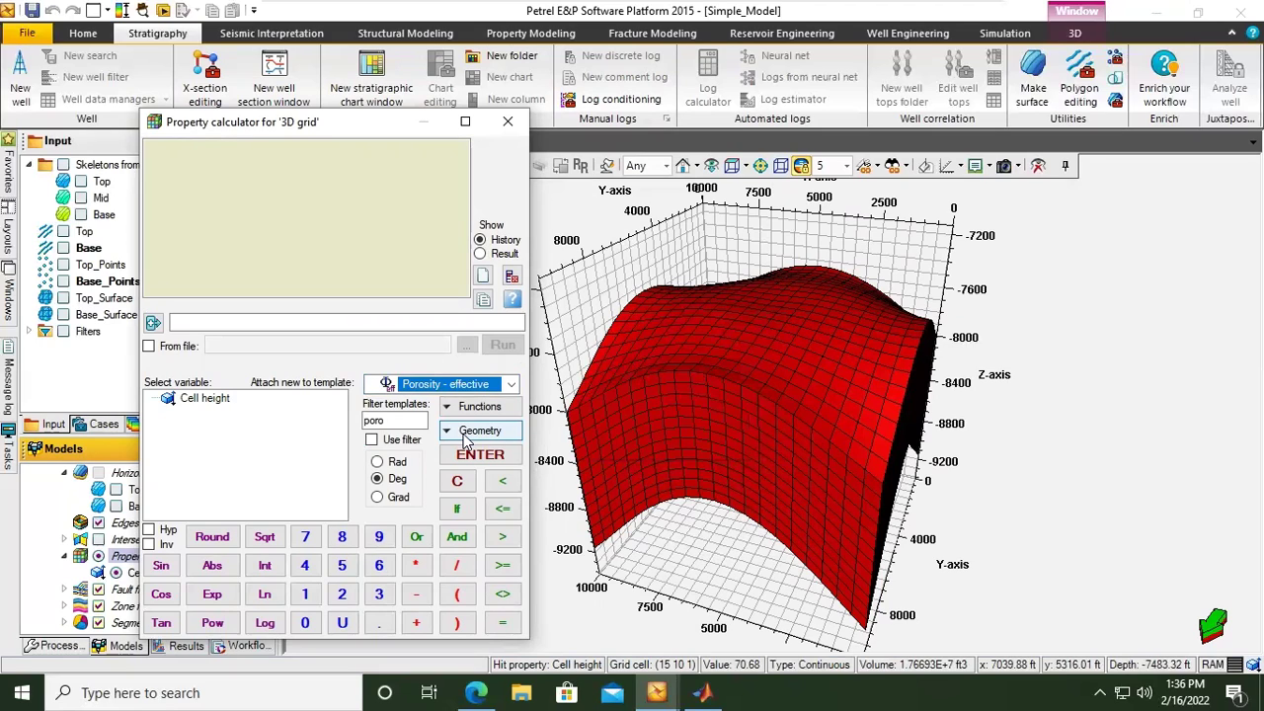
click(205, 324)
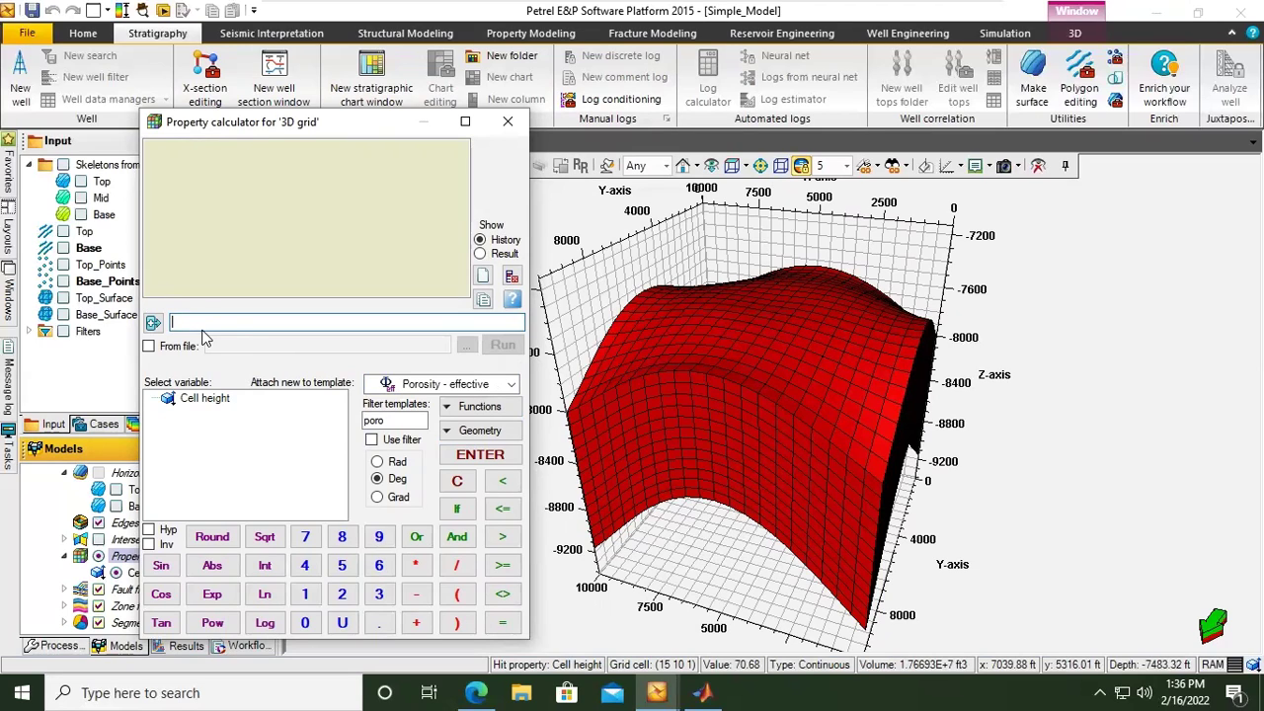
Run the expression Poro=0.18 to create the property, then close the calculator
text(Poro=)
text(0.18)
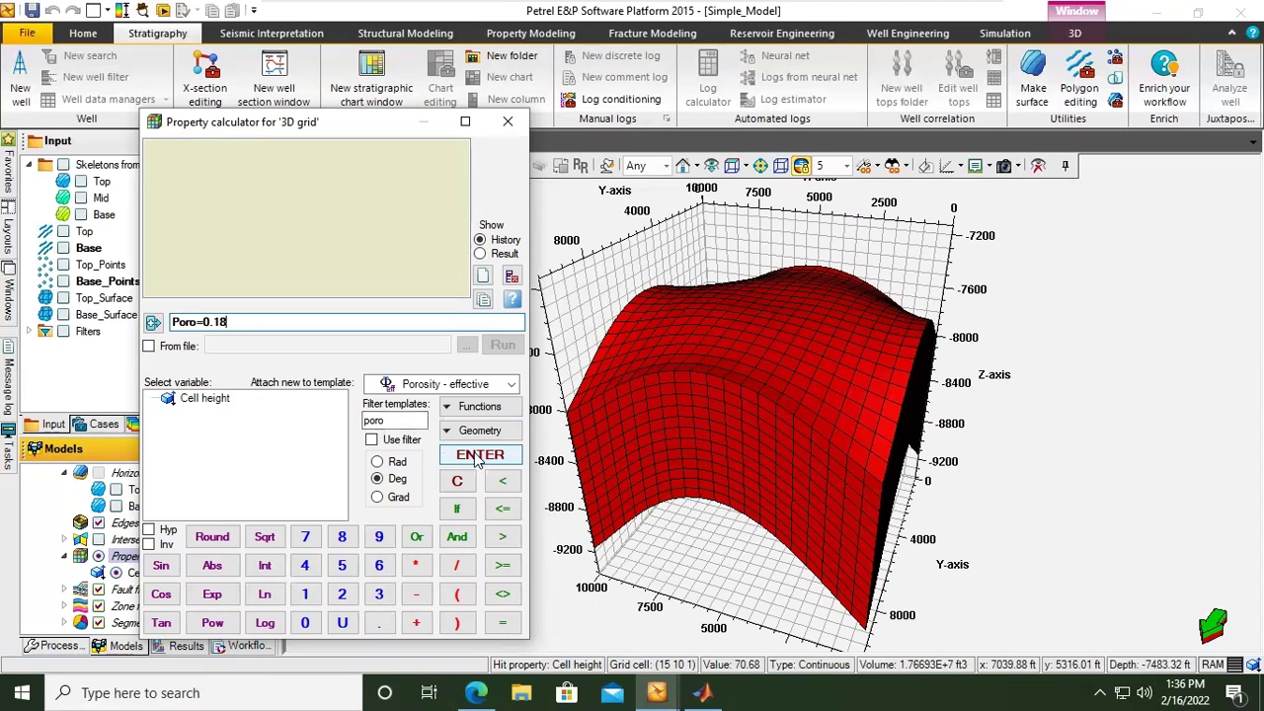
drag(287, 123, 494, 133)
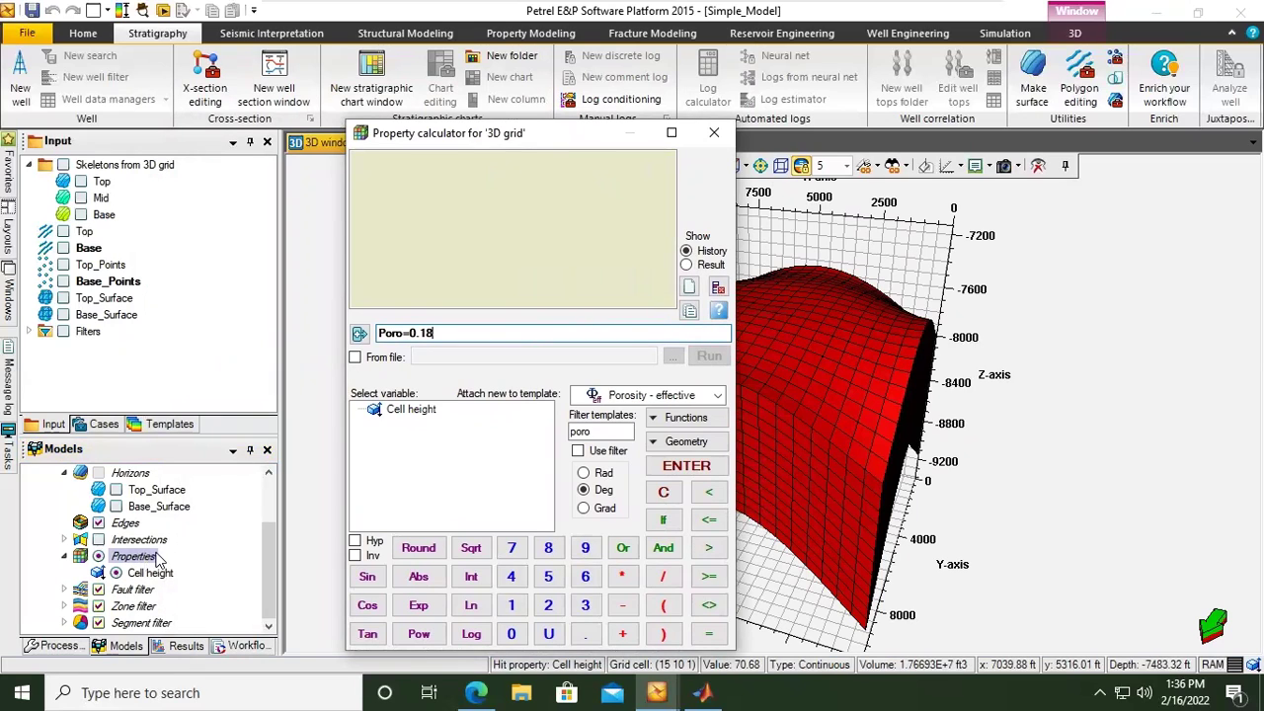
click(711, 469)
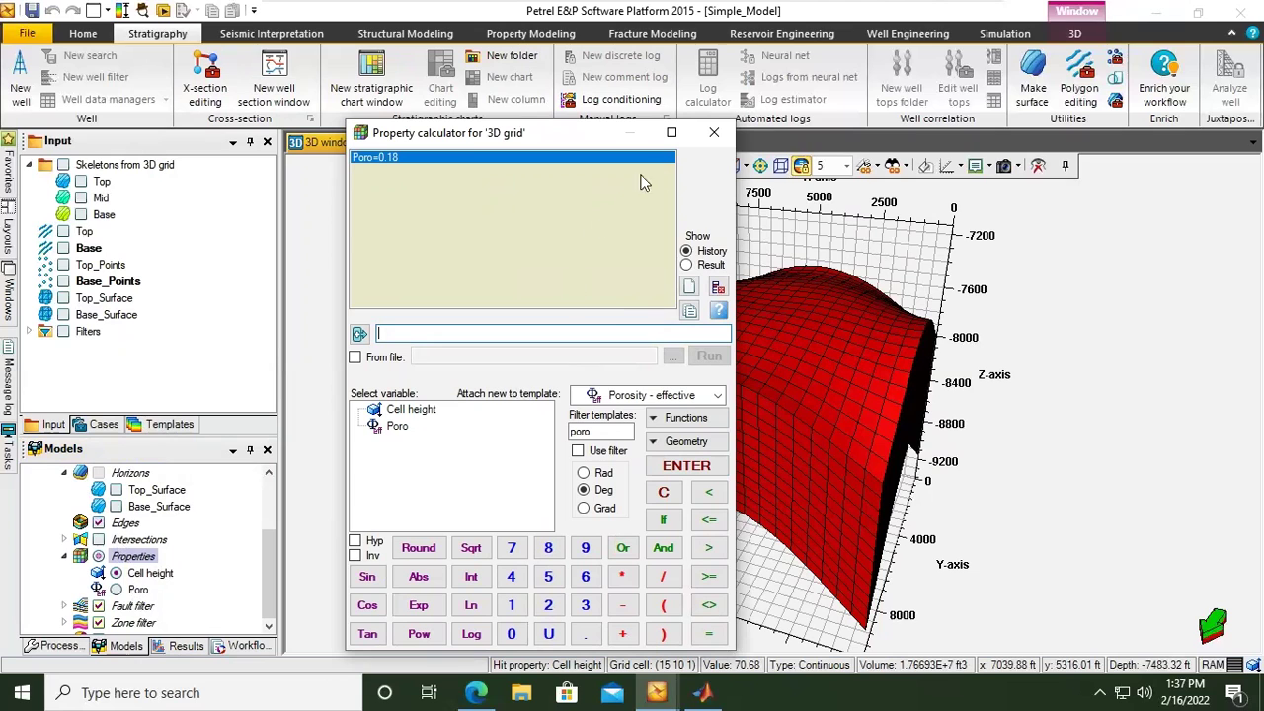
click(714, 133)
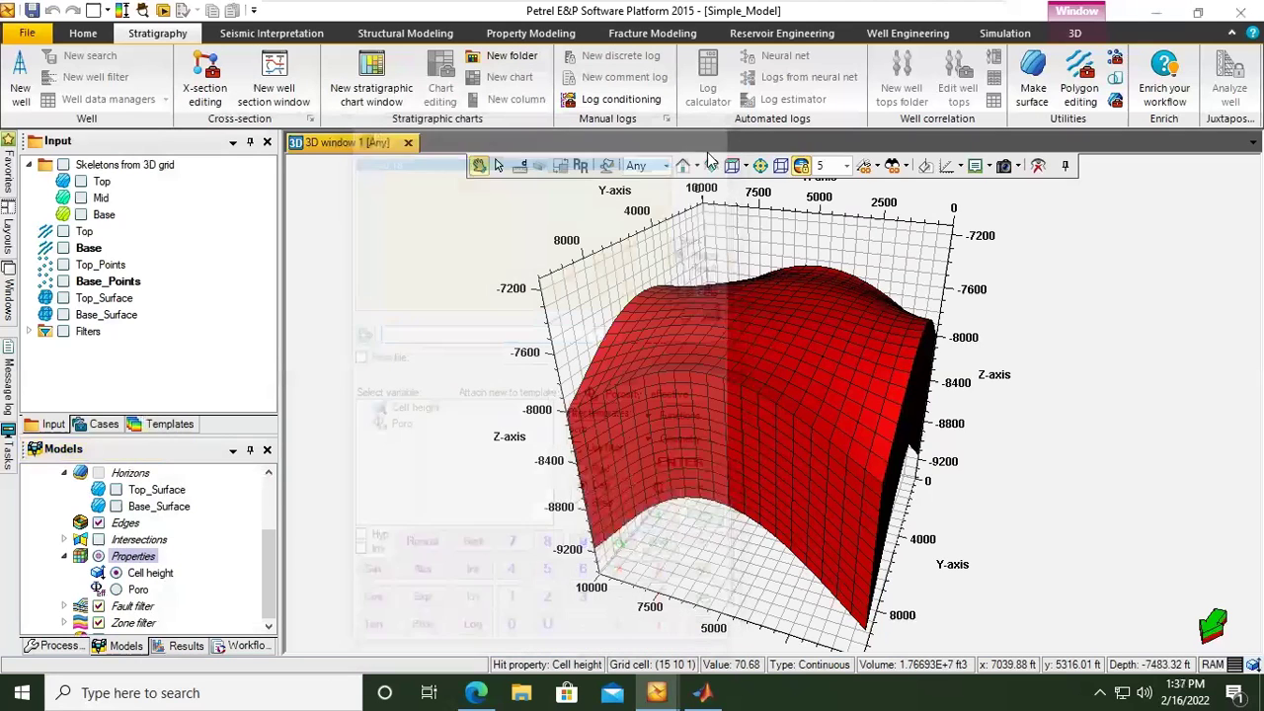
Switch the grid display to the Poro property and rotate to inspect its uniform 0.18 cells
click(117, 590)
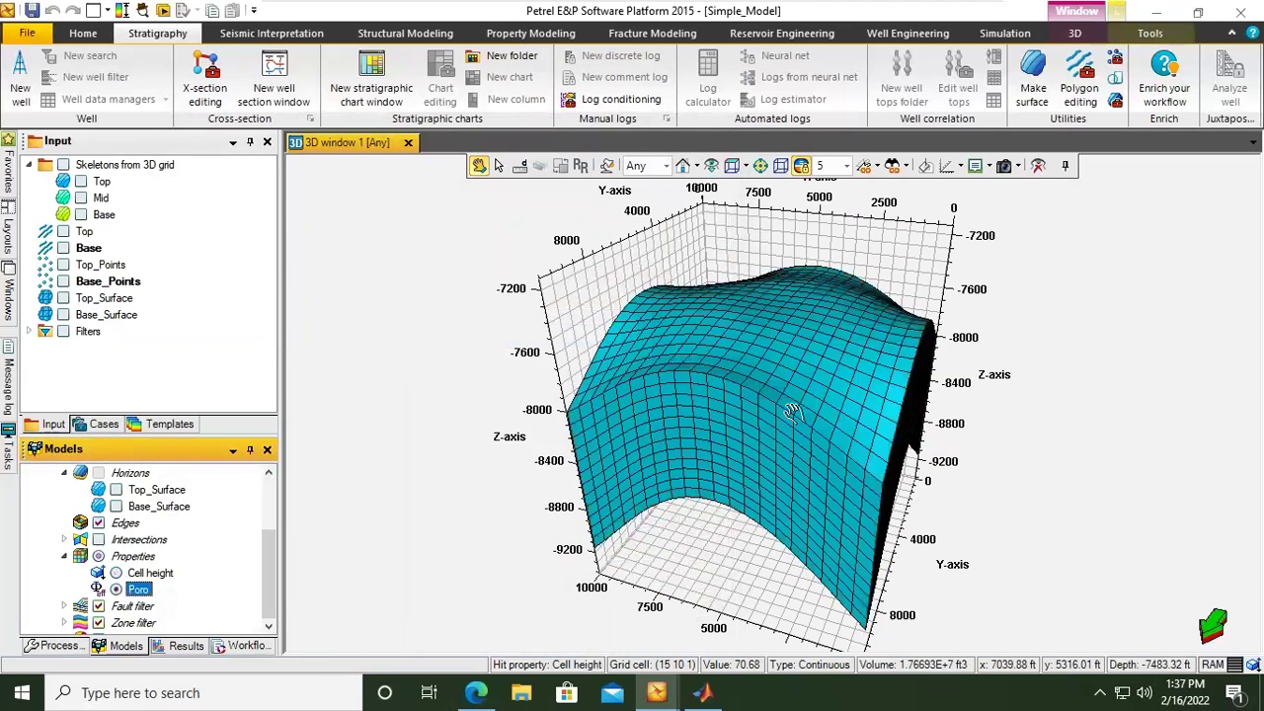
mouse_move(877, 438)
mouse_down()
mouse_move(807, 446)
mouse_move(671, 410)
mouse_move(632, 357)
mouse_move(562, 374)
mouse_move(542, 393)
mouse_move(790, 377)
mouse_move(822, 435)
mouse_move(867, 438)
mouse_up()
drag(959, 429, 682, 381)
drag(776, 413, 833, 359)
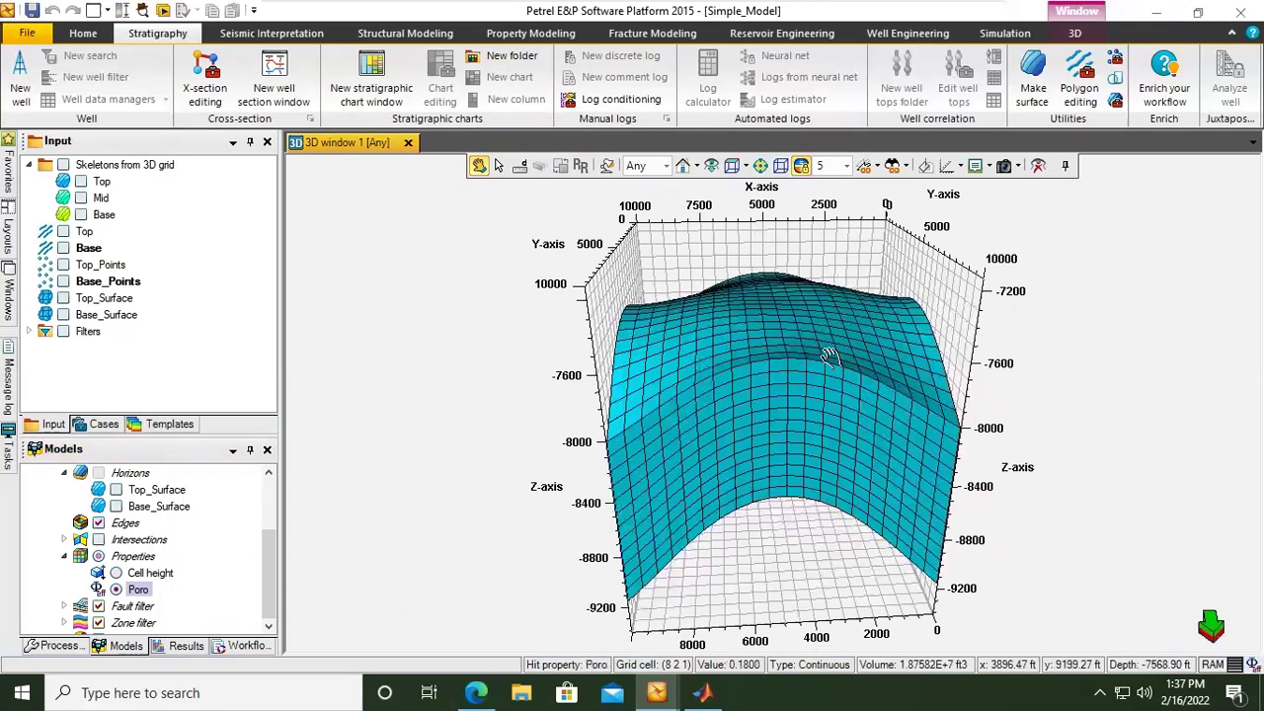
Adjust the Poro colour table to the filtered cells so the grid turns magenta, then rotate
right_click(830, 356)
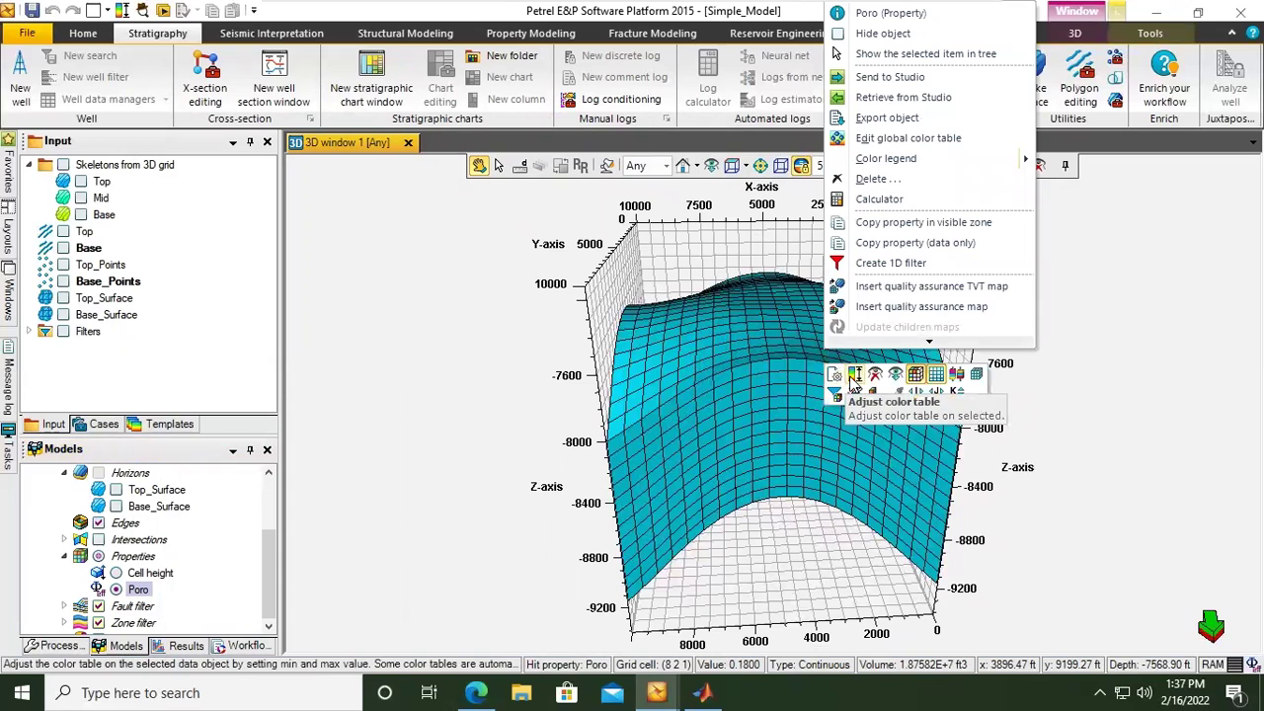
click(856, 376)
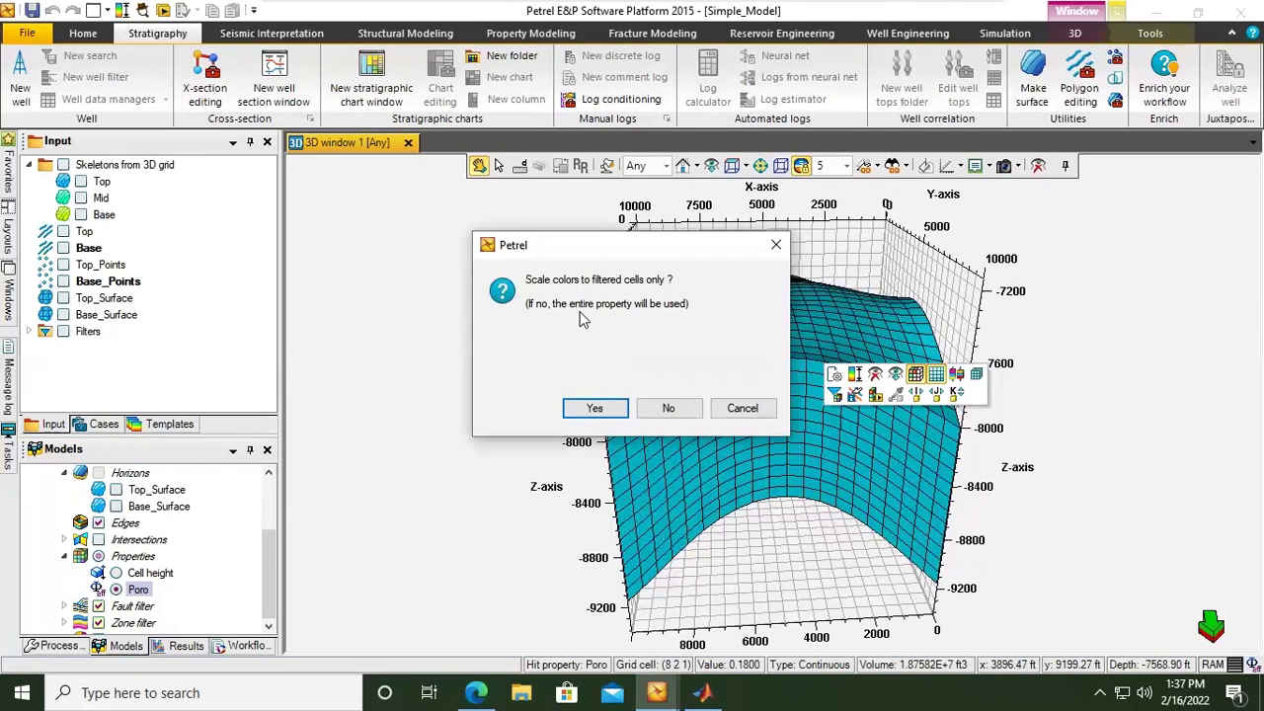
click(605, 413)
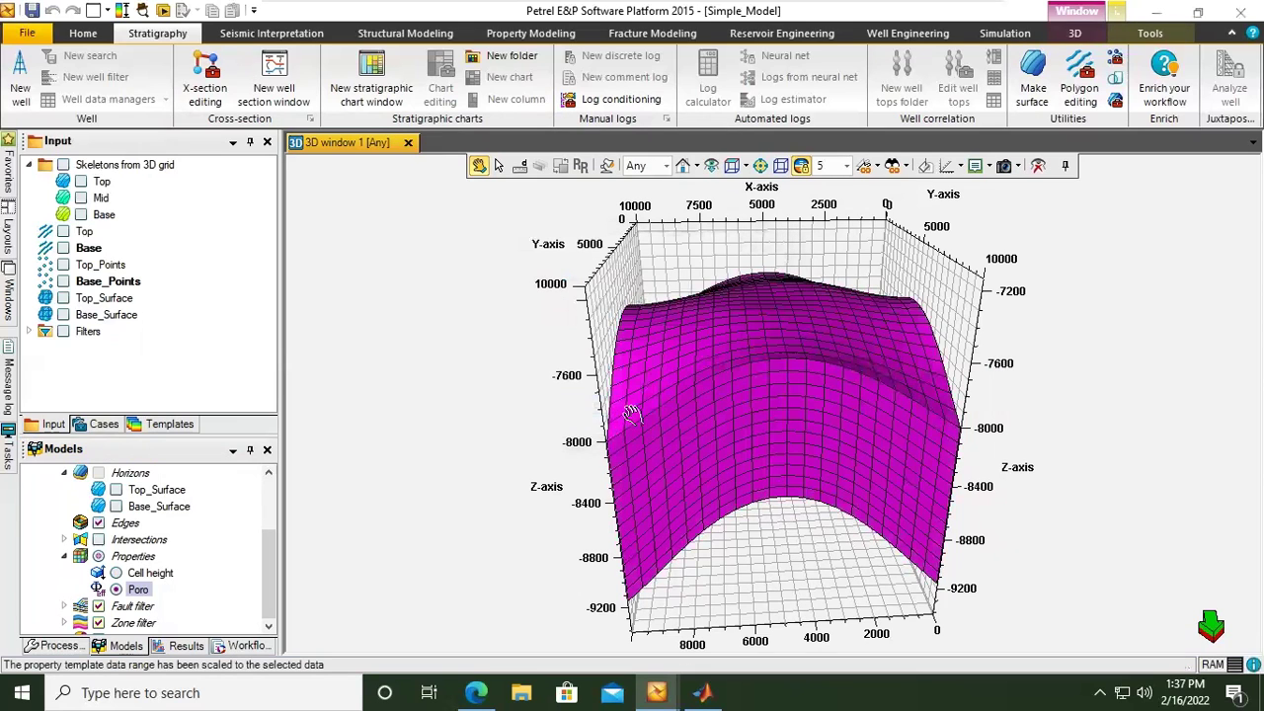
drag(668, 415, 765, 447)
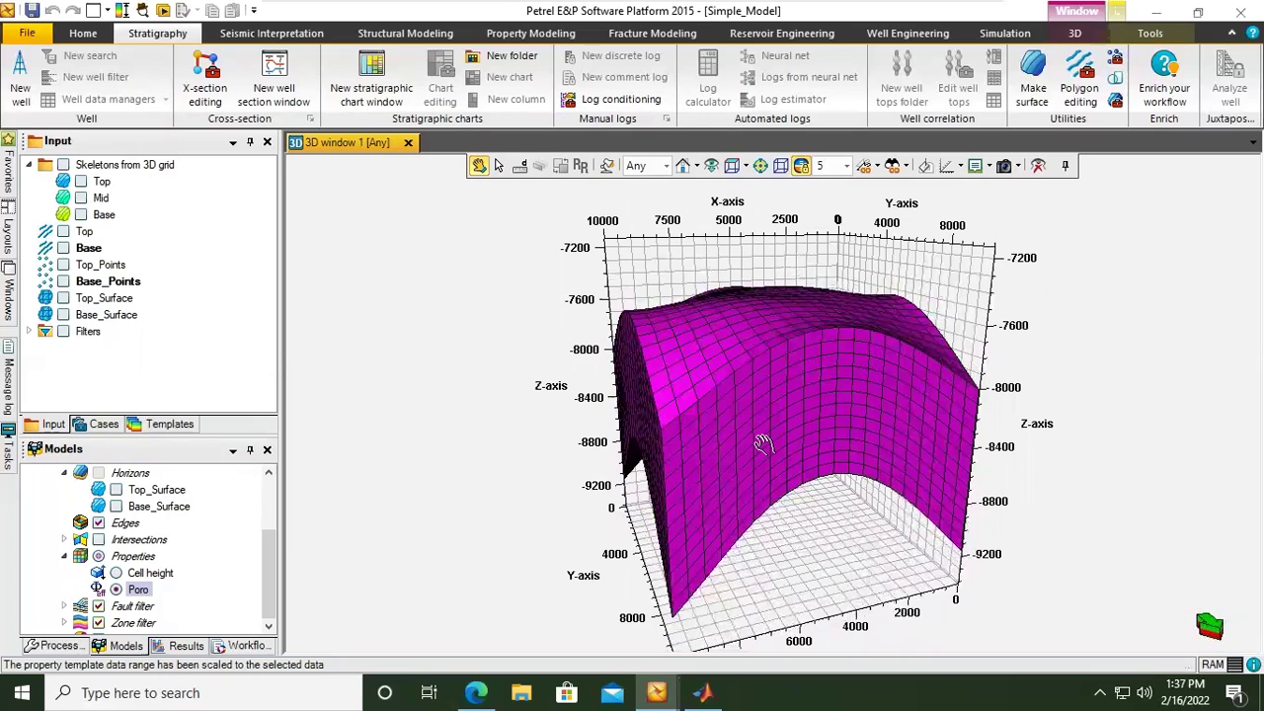
right_click(139, 591)
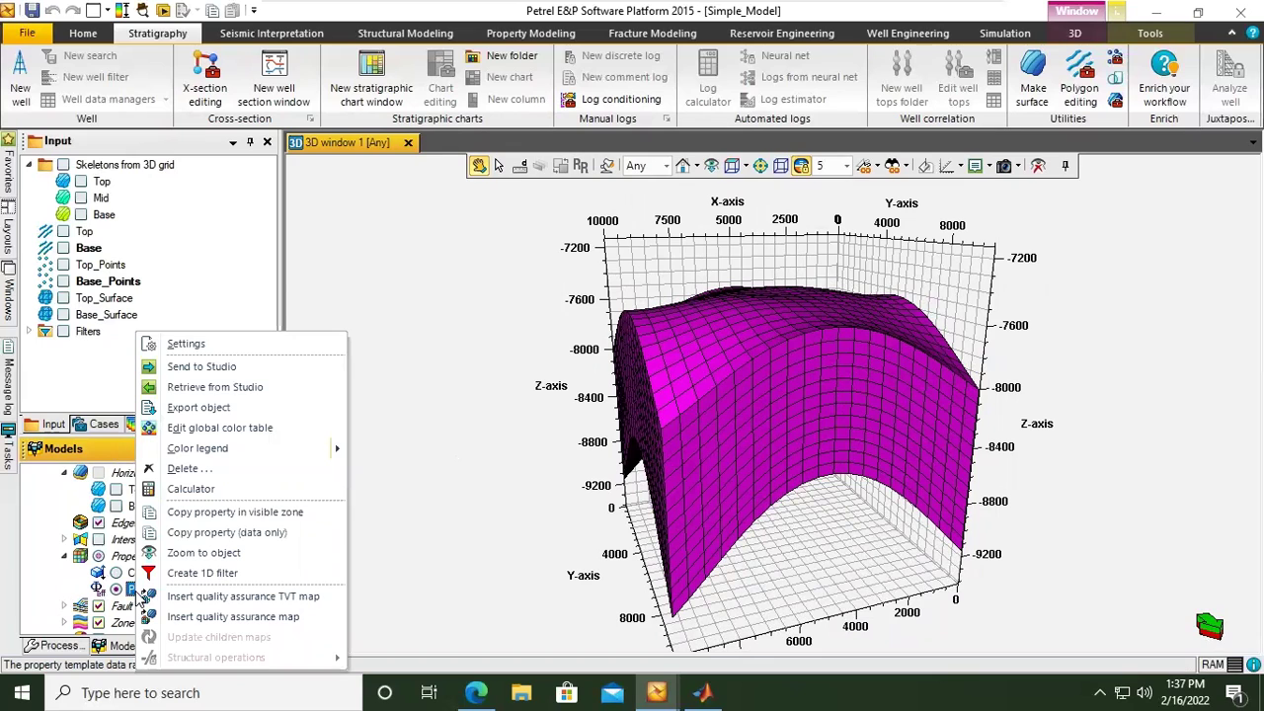
click(203, 345)
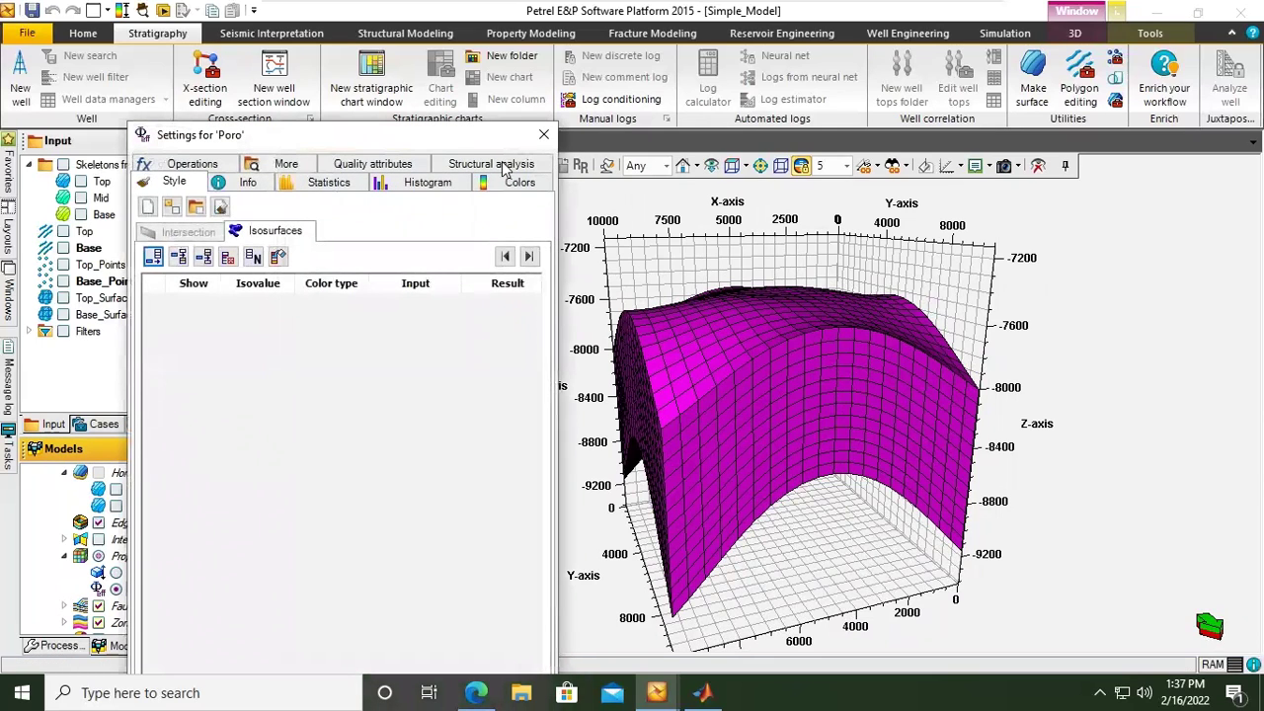
click(517, 183)
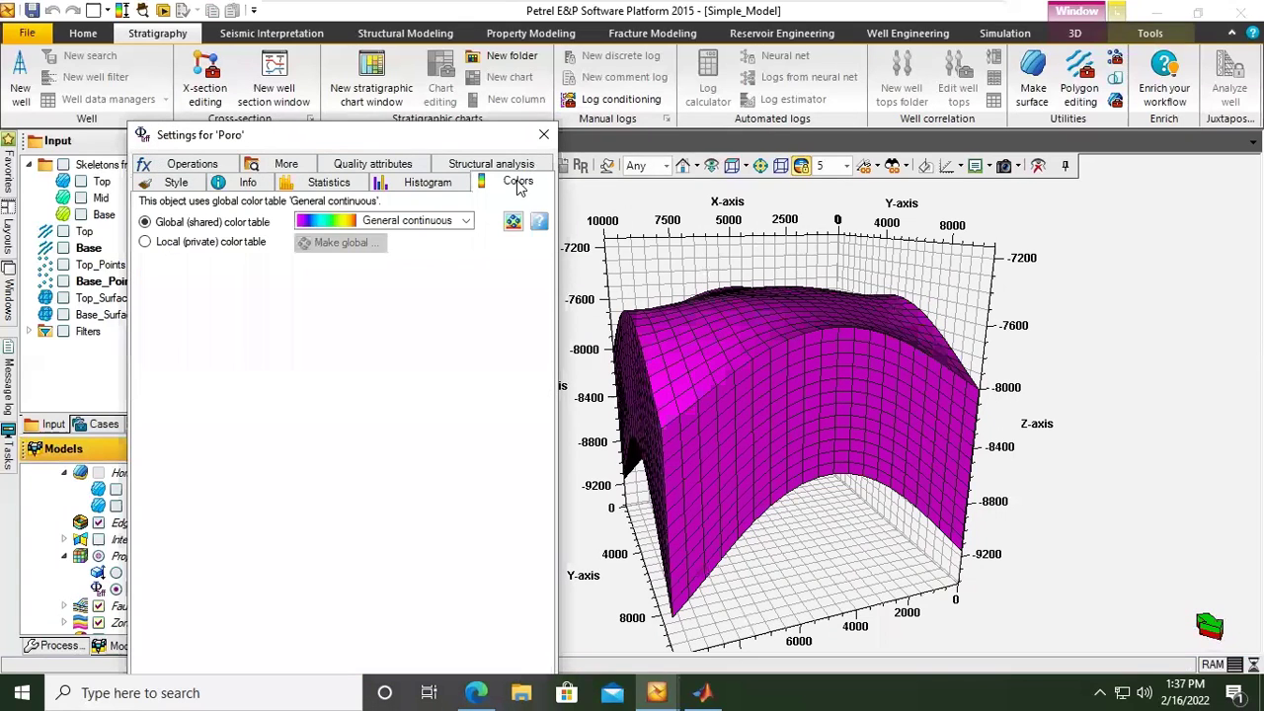
click(543, 133)
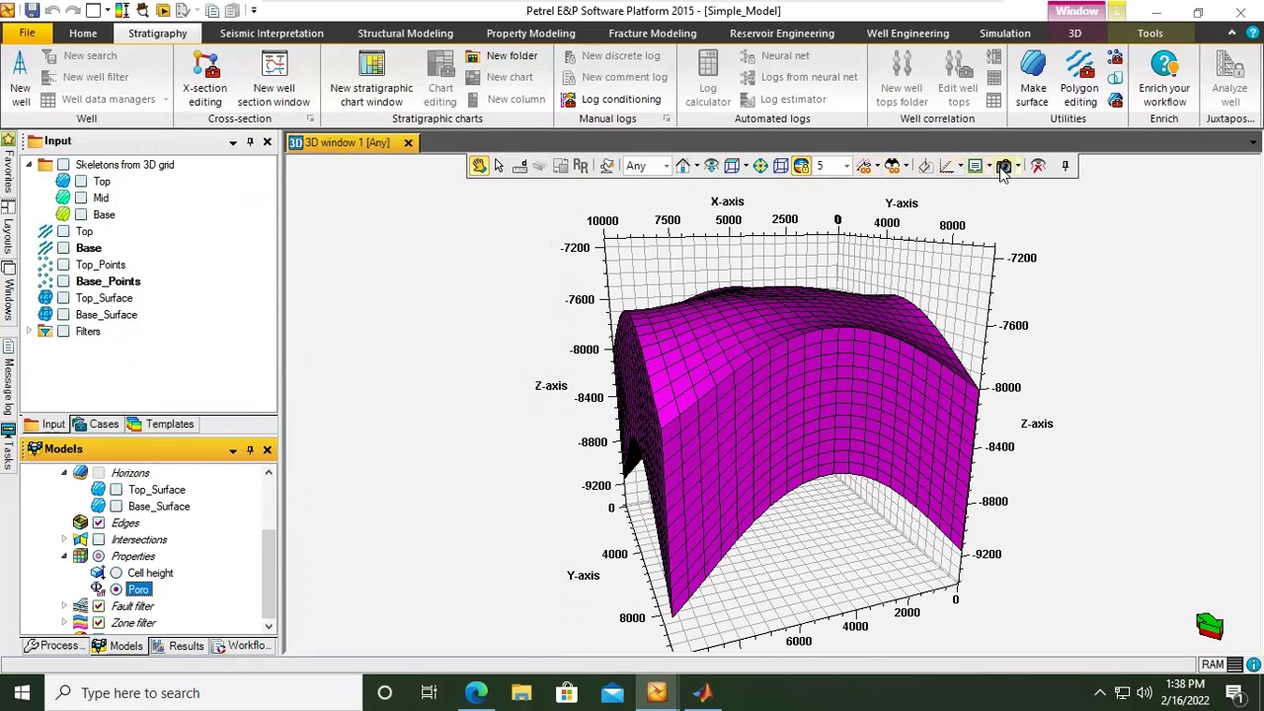
Toggle the 3D window background to black and rotate the grid and axes around
click(926, 168)
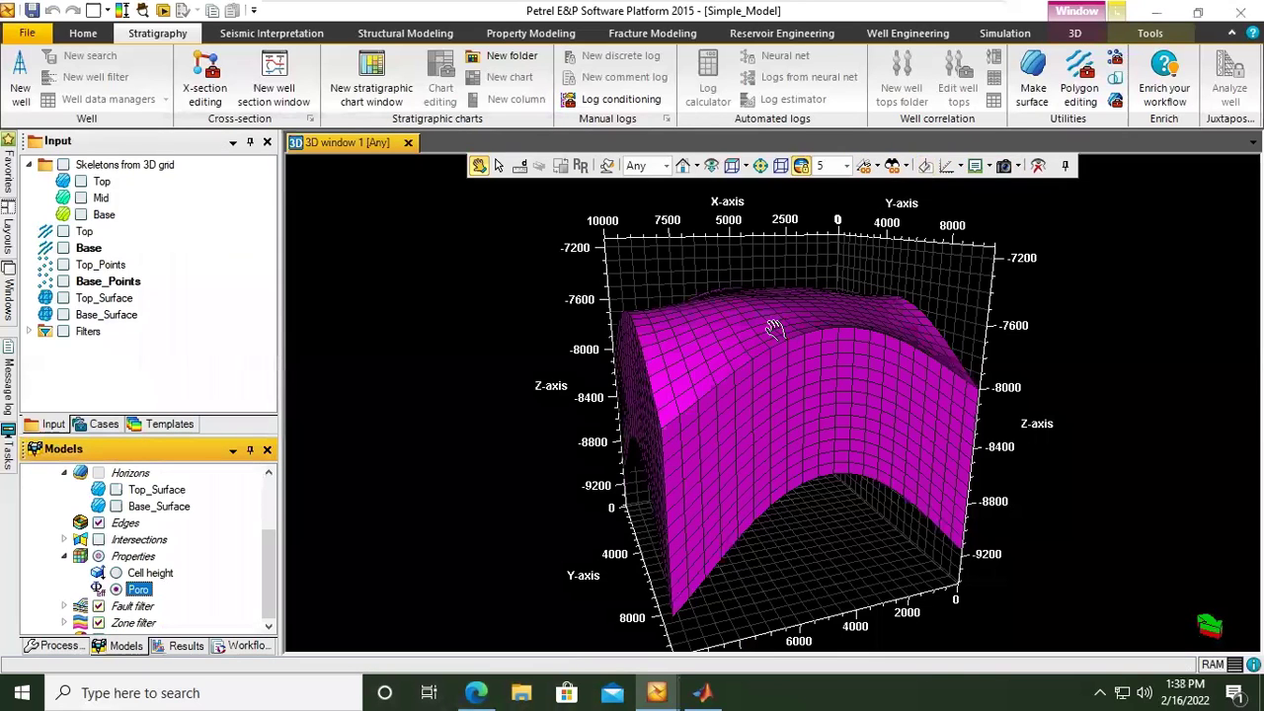
drag(716, 382, 963, 375)
right_click(742, 393)
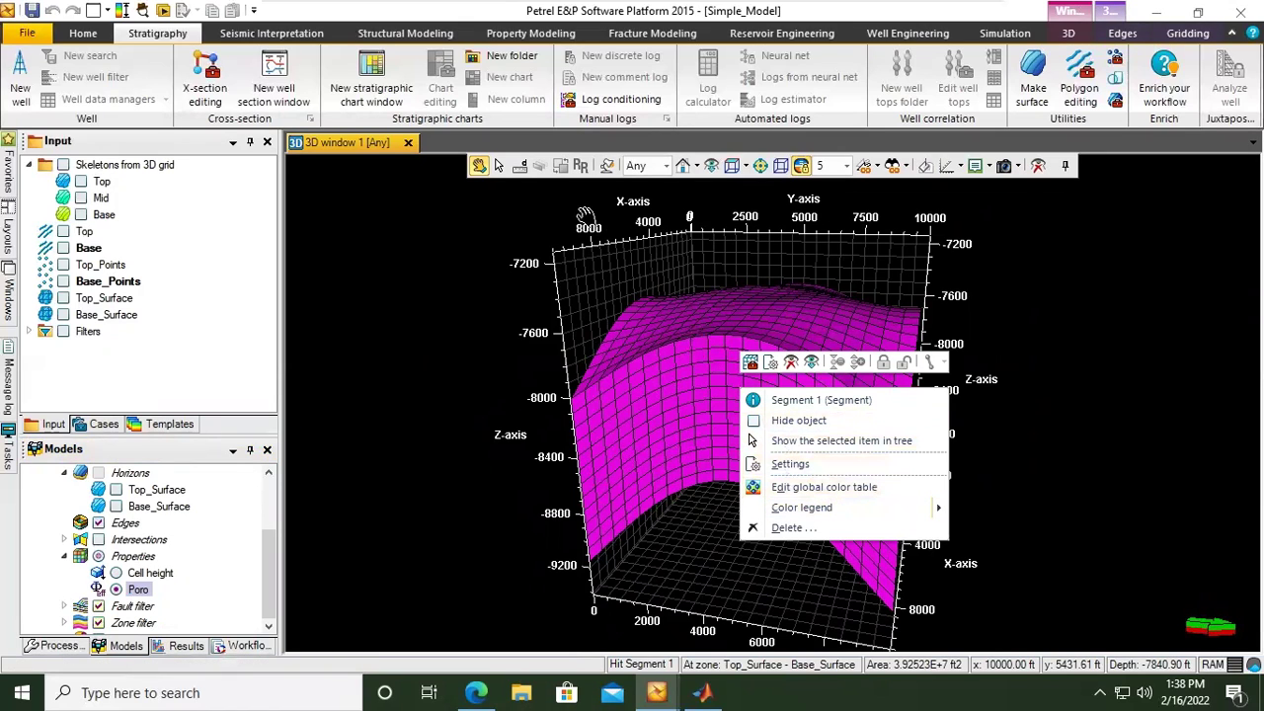
click(501, 165)
Open and dismiss several context menus in the 3D view
right_click(707, 278)
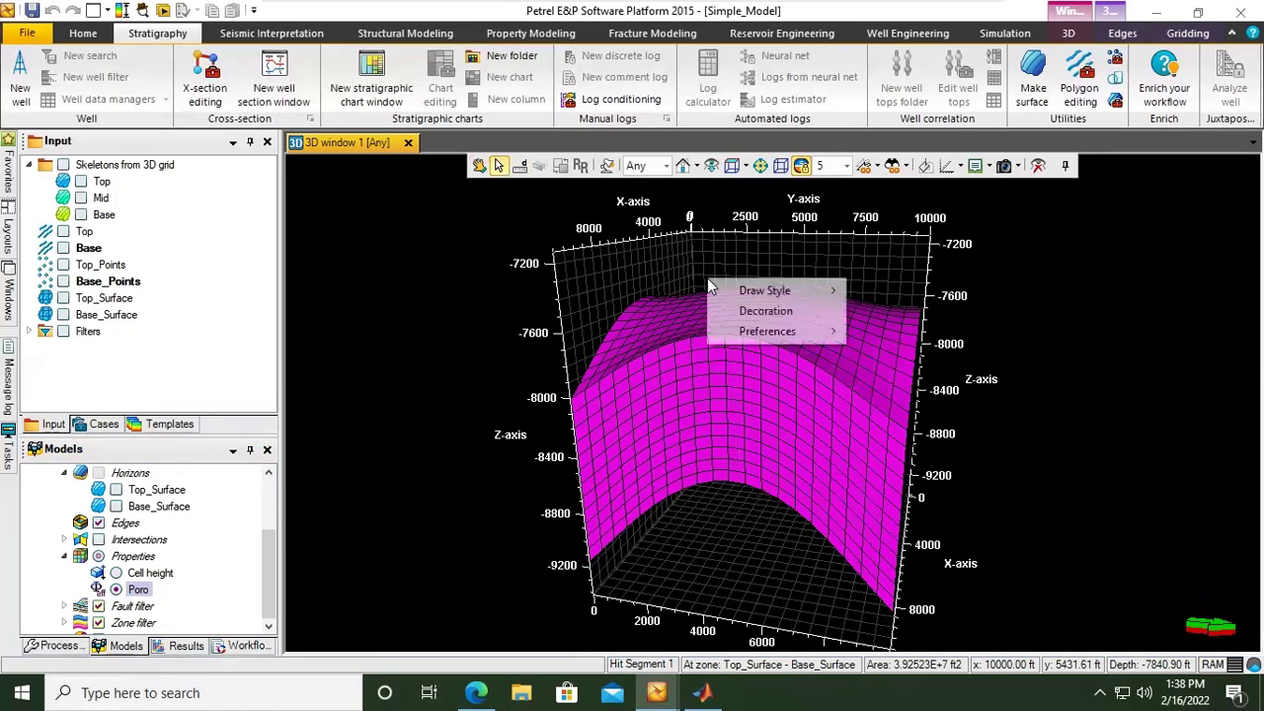
click(688, 331)
right_click(688, 330)
click(652, 442)
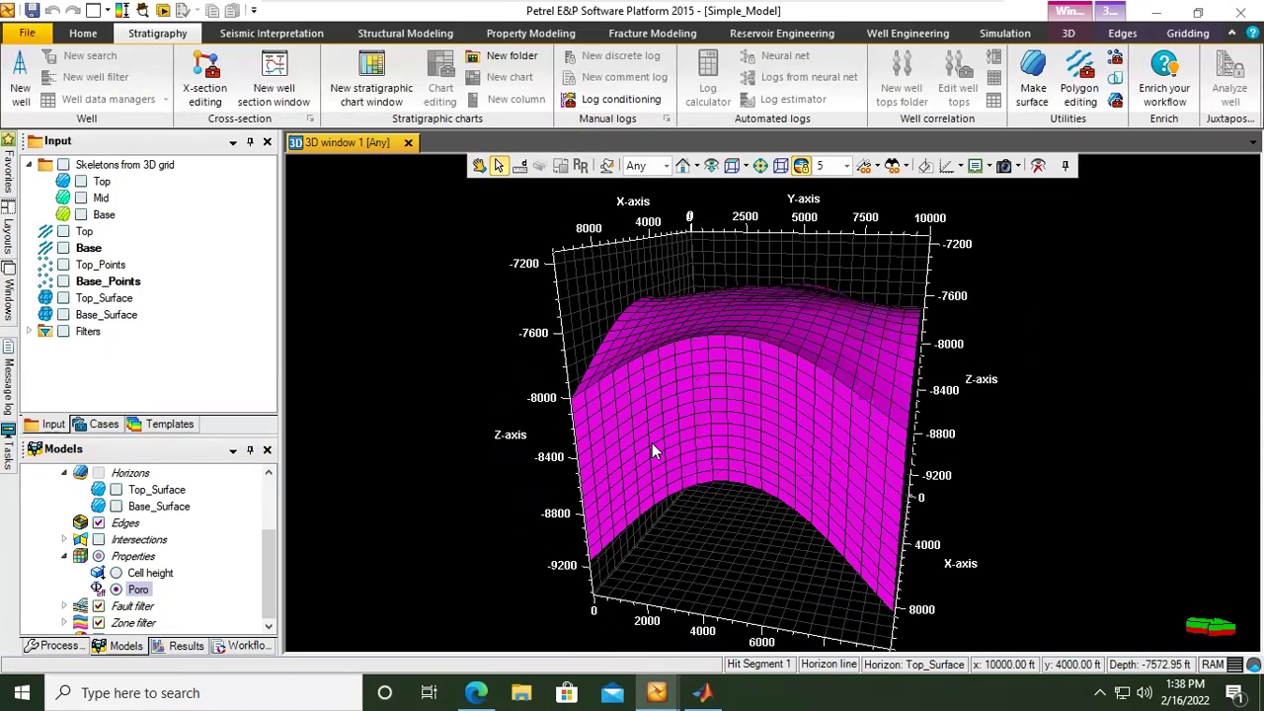
right_click(652, 442)
click(741, 366)
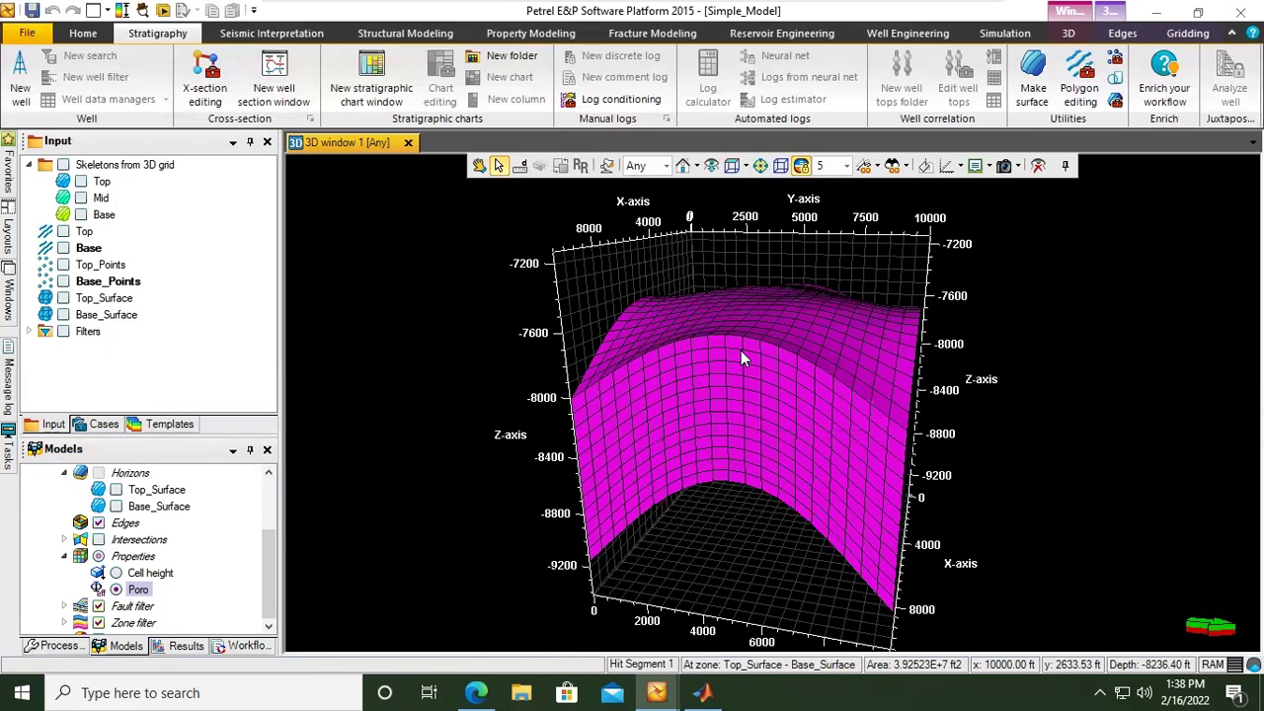
right_click(740, 351)
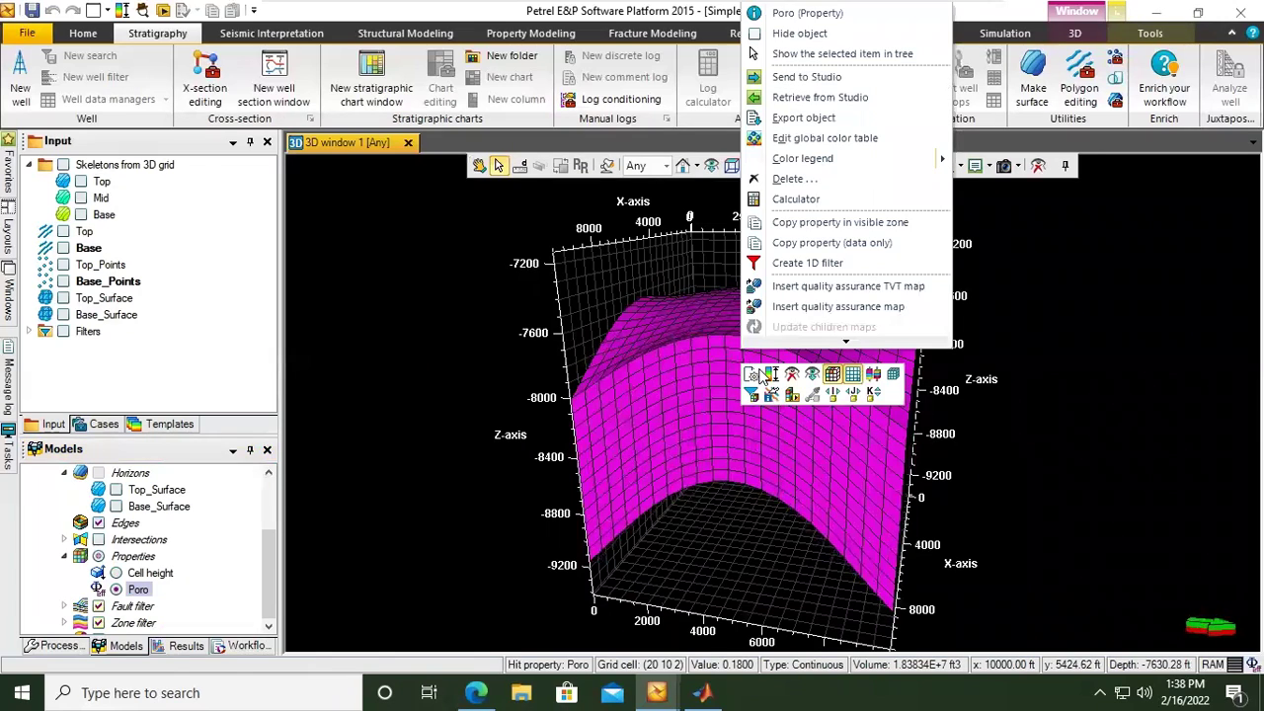
click(773, 377)
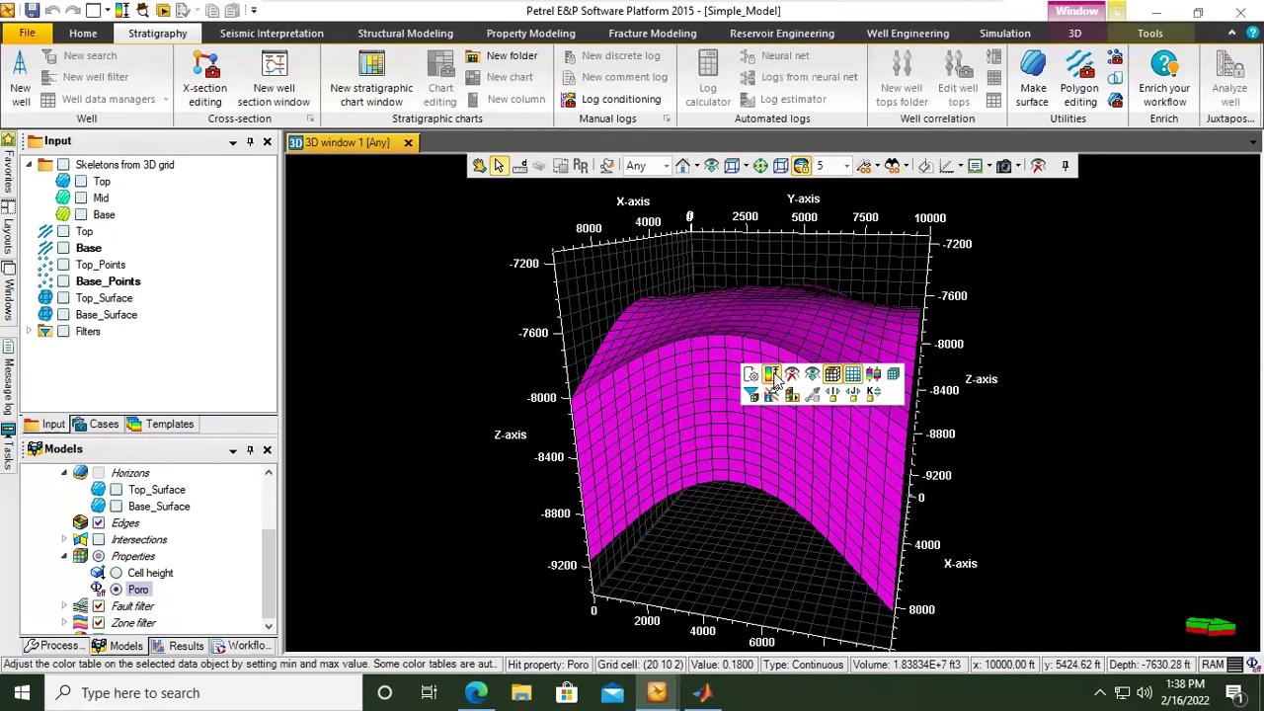
click(694, 407)
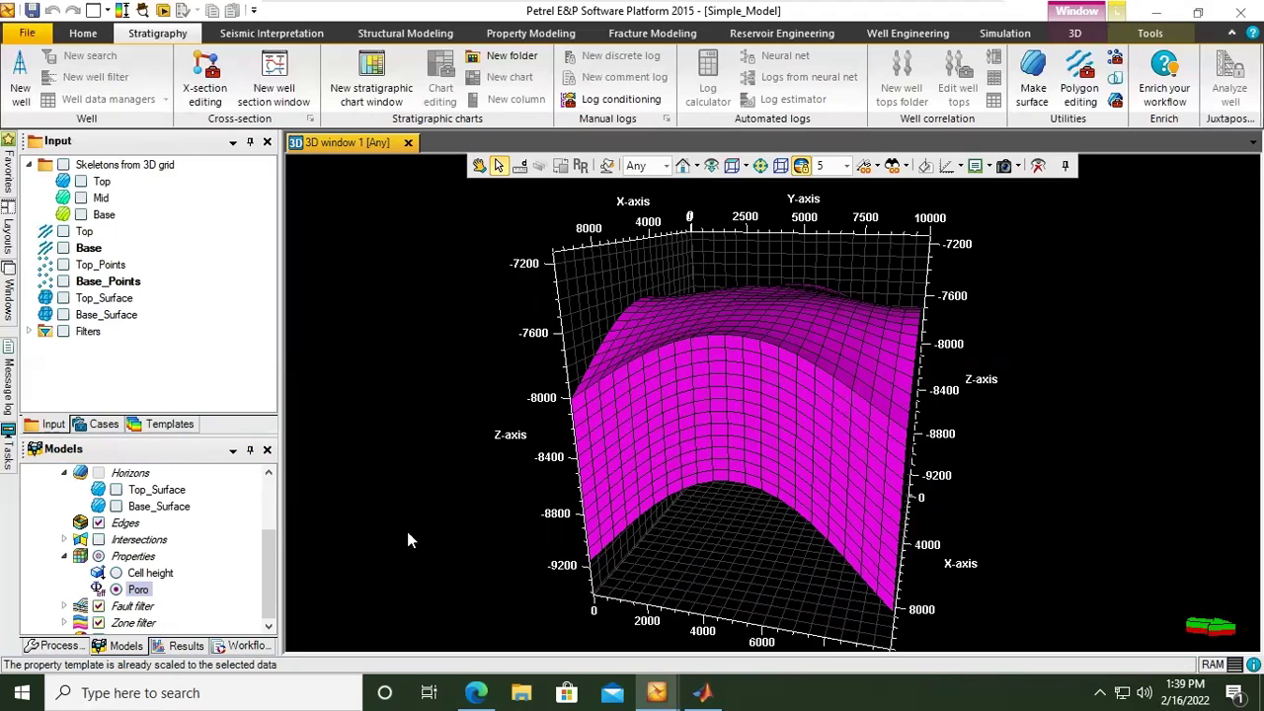
Reopen the Property calculator from the Poro property's context menu and move it up and left
right_click(139, 589)
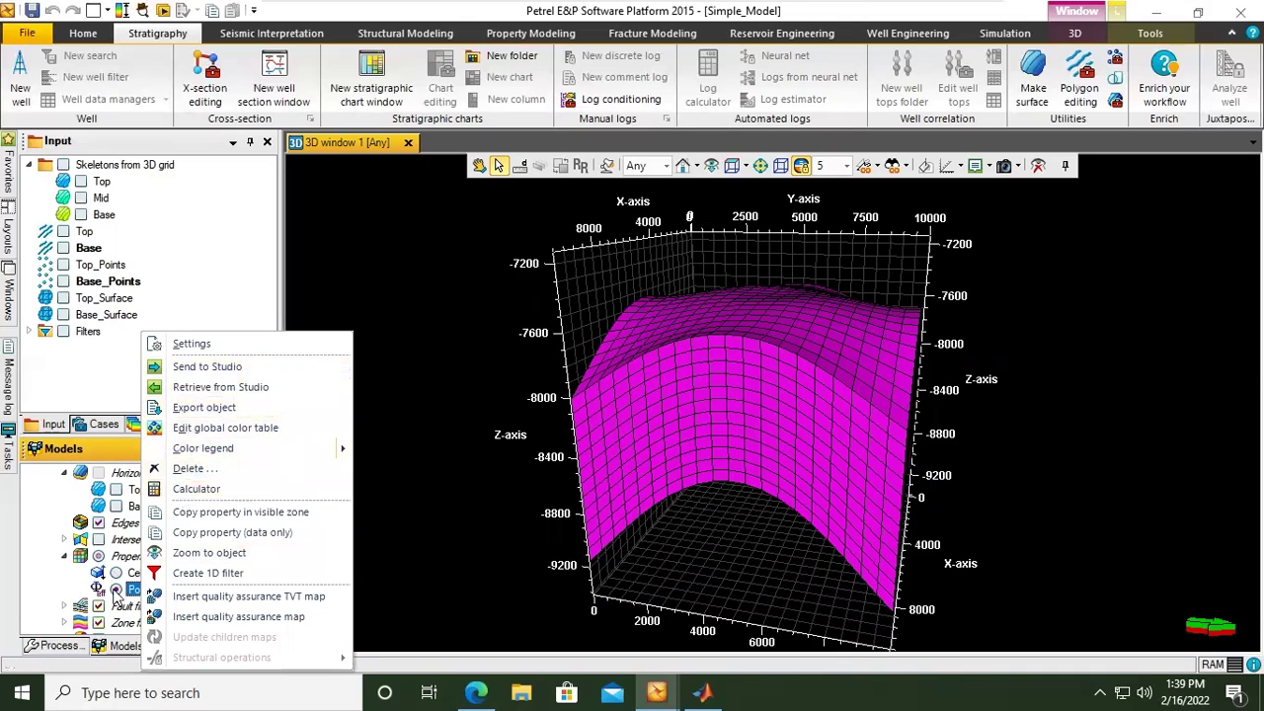
right_click(126, 595)
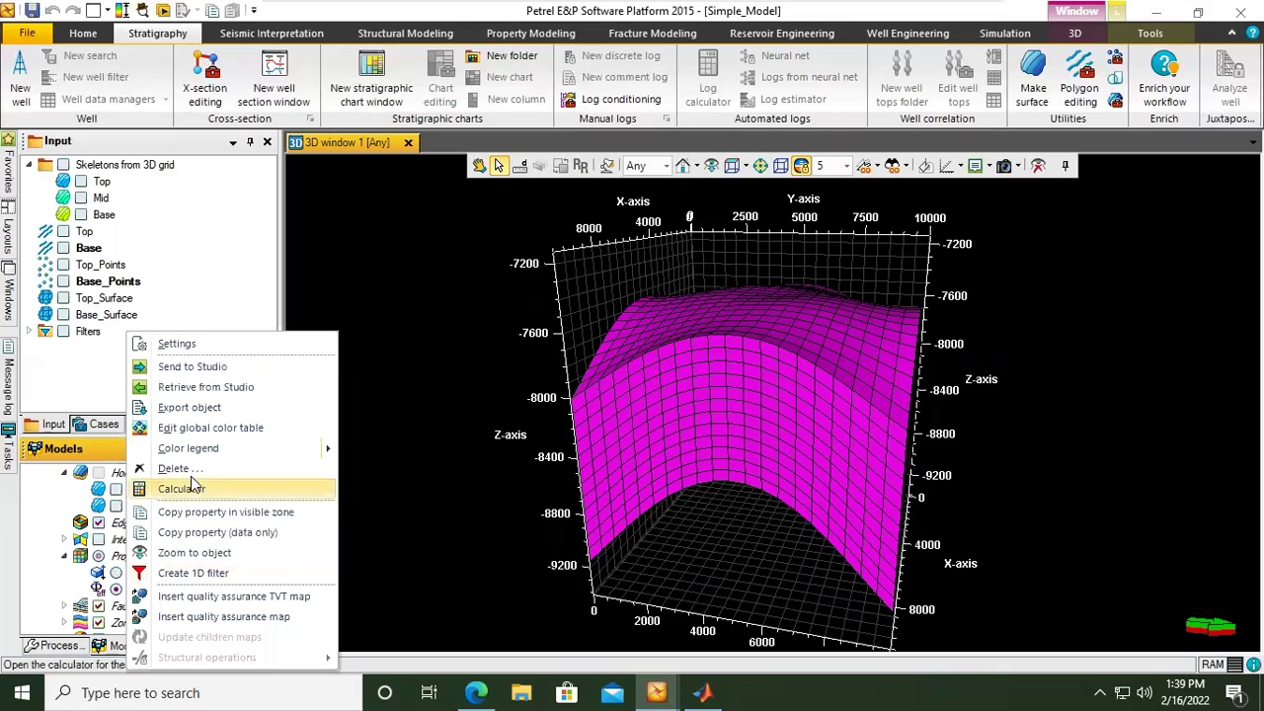
click(188, 489)
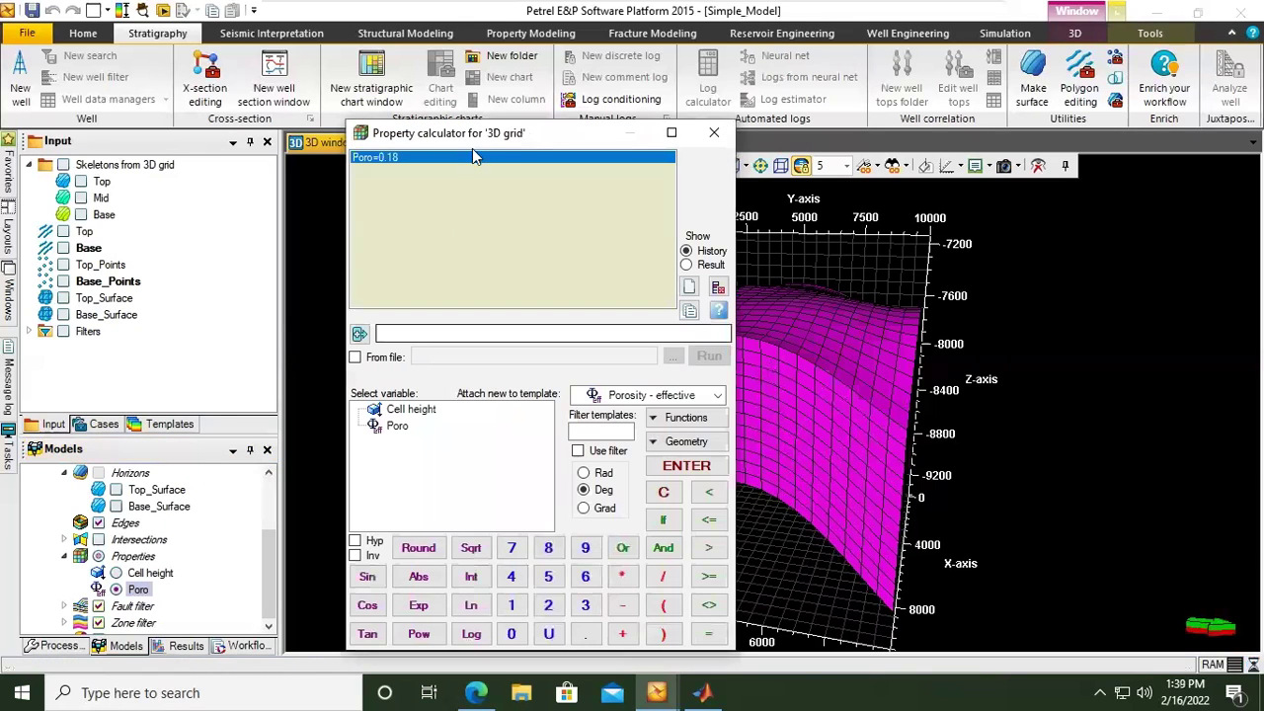
drag(470, 139, 367, 91)
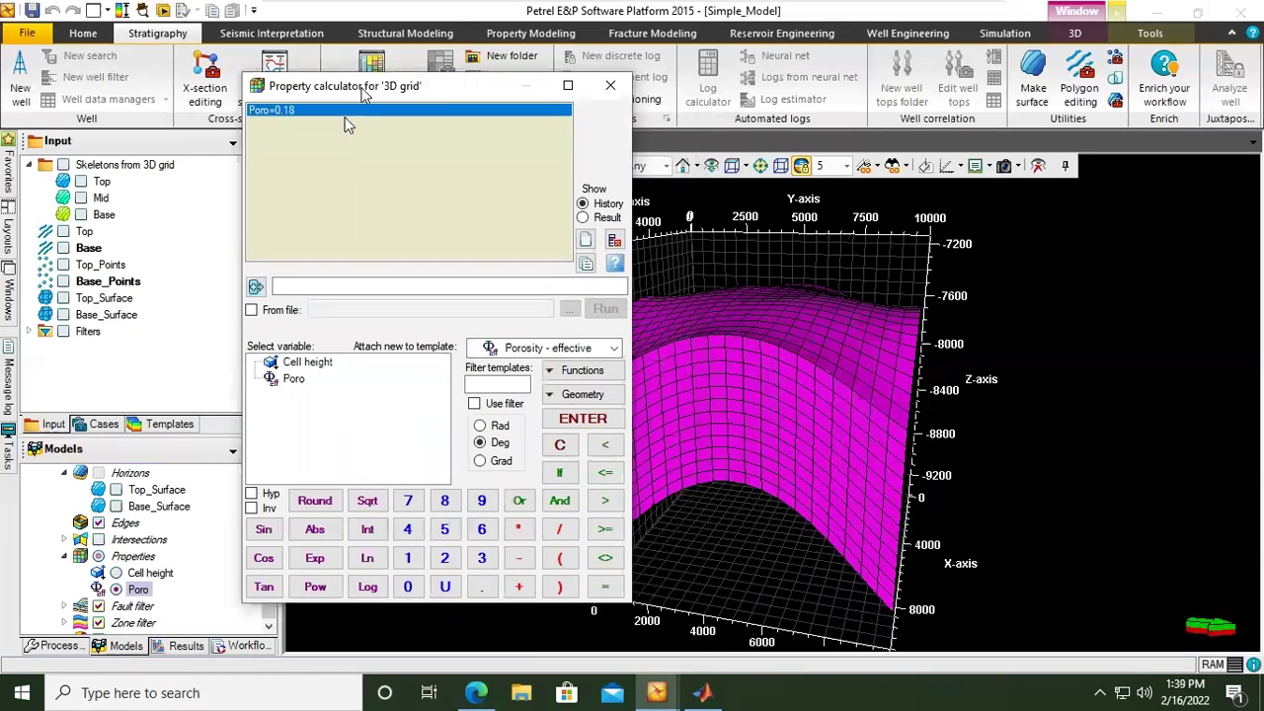